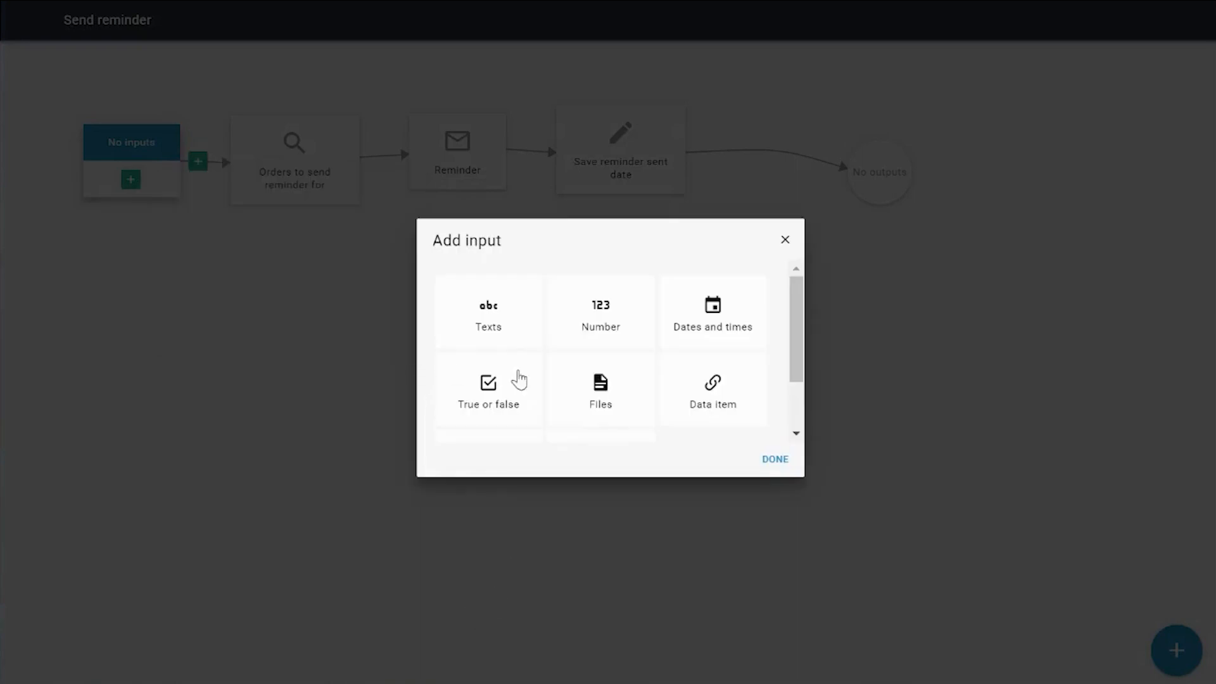
- Add a single-date input named Date to the Send reminder flow part
{"action": "left_click", "coordinate": [714, 321]}
{"action": "left_click", "coordinate": [784, 461]}
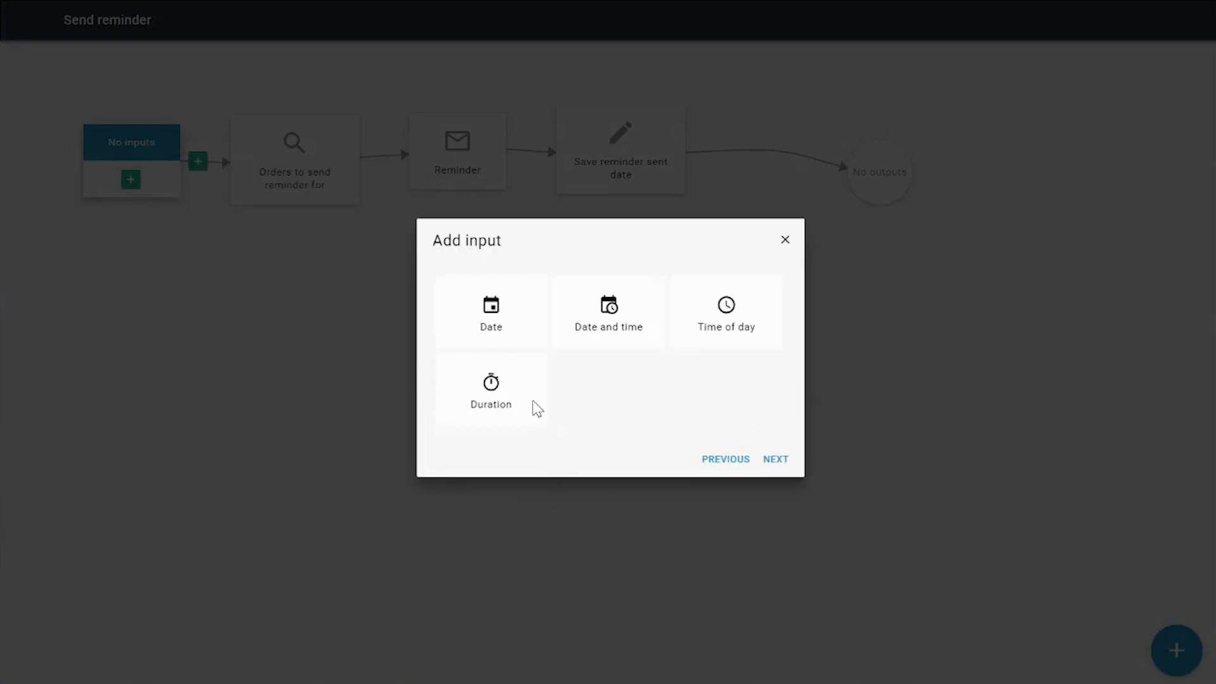
{"action": "left_click", "coordinate": [506, 332]}
{"action": "left_click", "coordinate": [776, 461]}
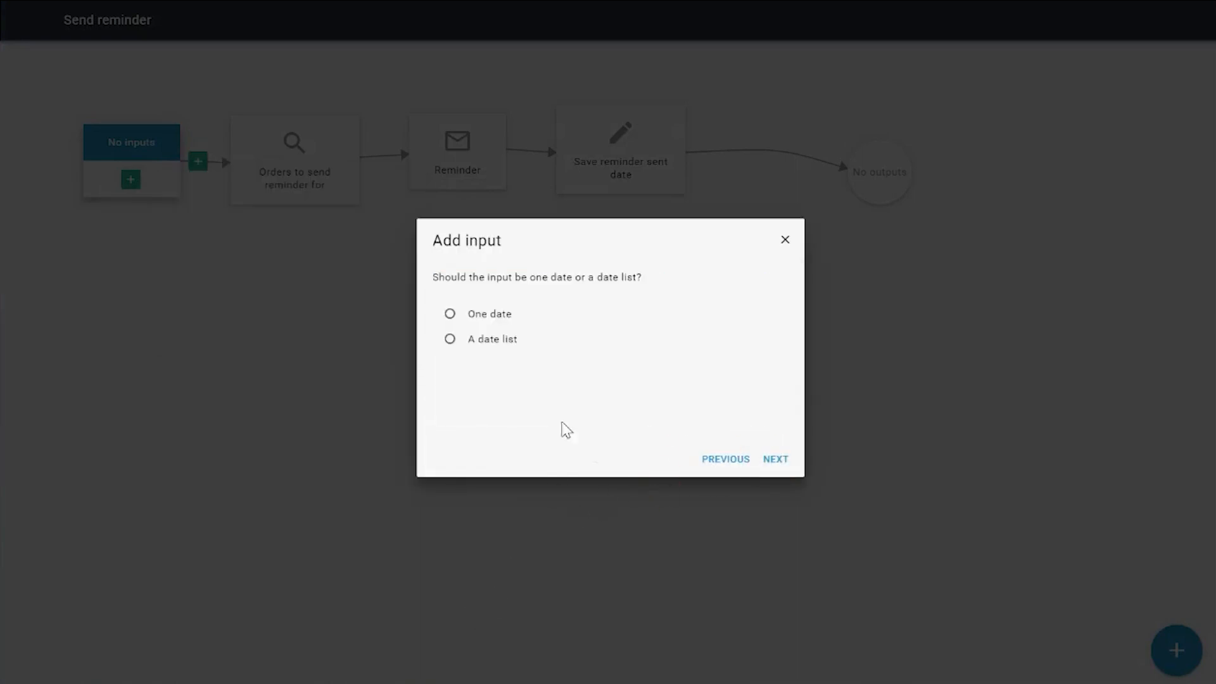
{"action": "left_click", "coordinate": [510, 319]}
{"action": "left_click", "coordinate": [774, 460]}
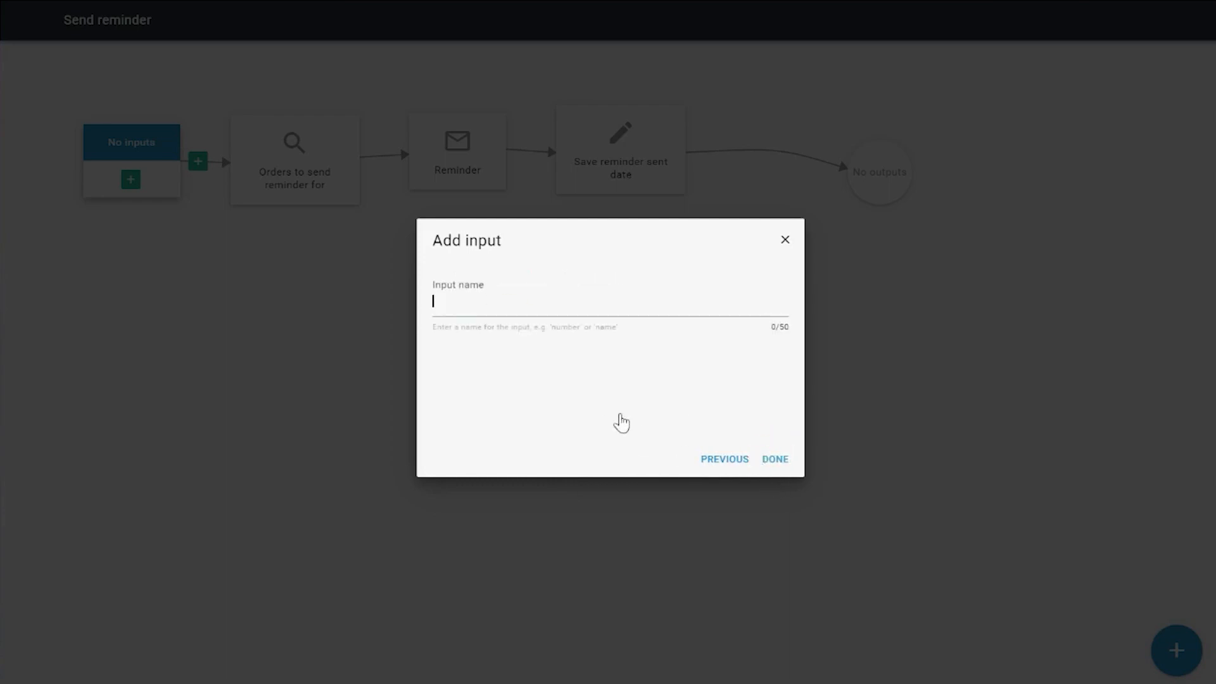
{"action": "left_click", "coordinate": [526, 301]}
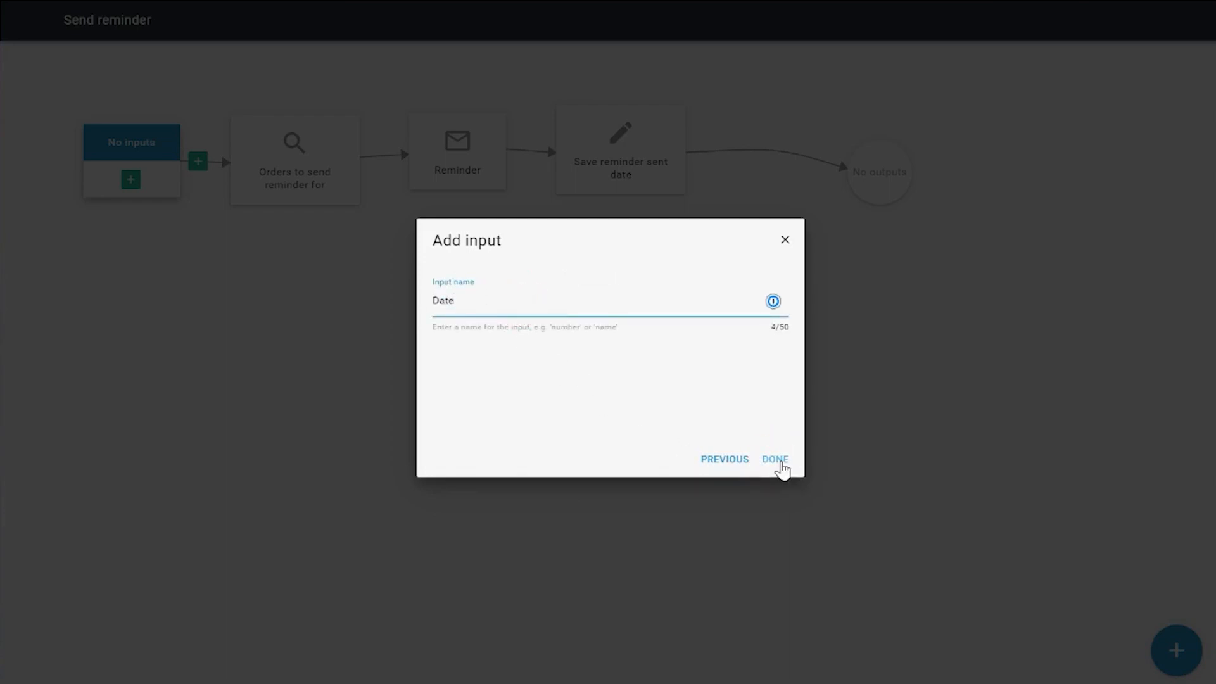
{"action": "left_click", "coordinate": [777, 460]}
{"action": "left_click", "coordinate": [380, 412]}
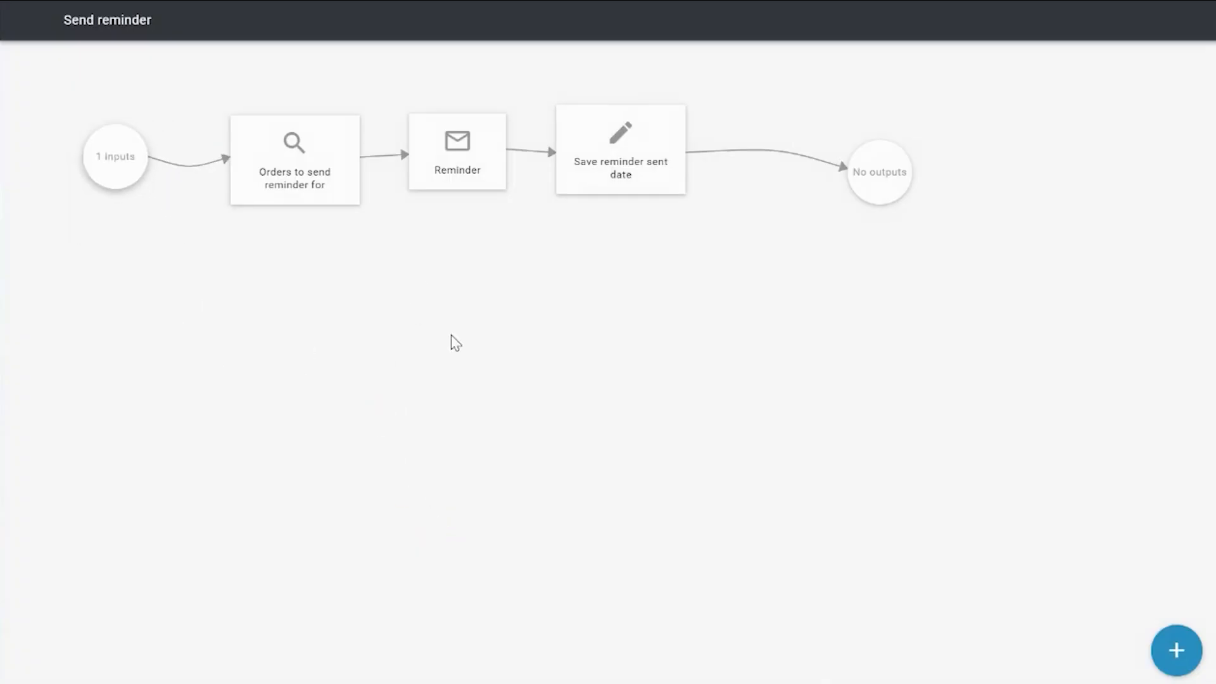
{"action": "left_click", "coordinate": [1166, 652]}
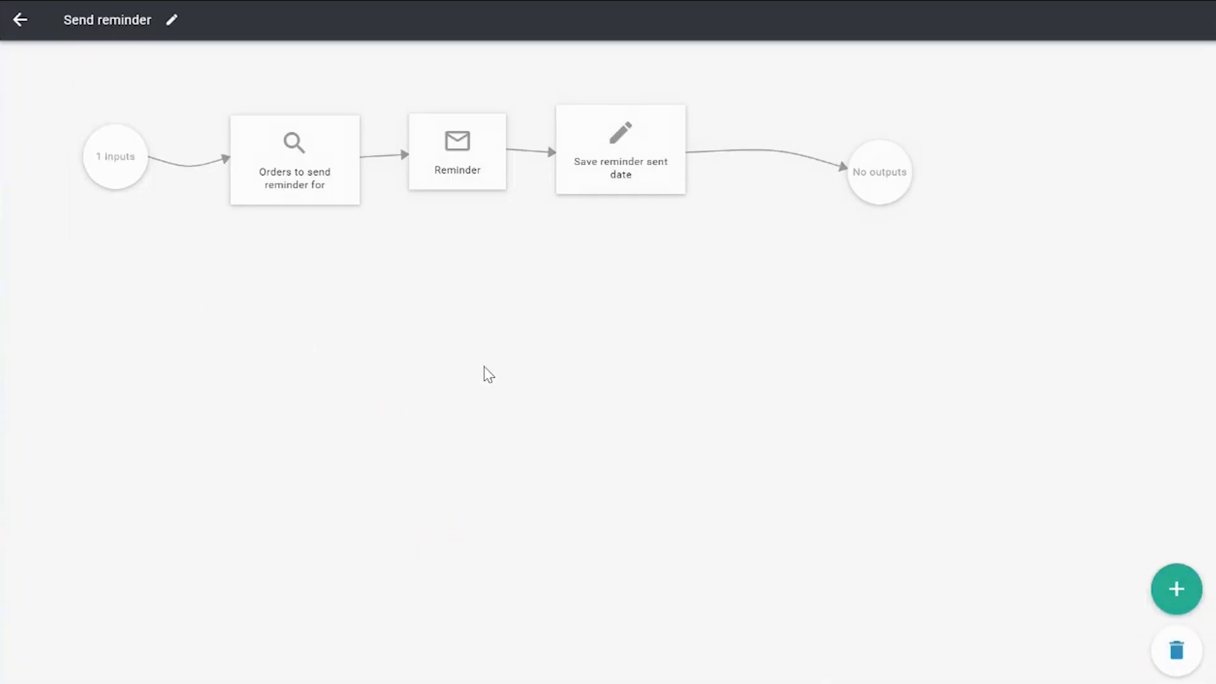
- In the lookup rule of the "Orders to send reminder for" step, compare the reminder date plus 7 days with the Date input instead of Current Date
{"action": "left_click", "coordinate": [319, 183]}
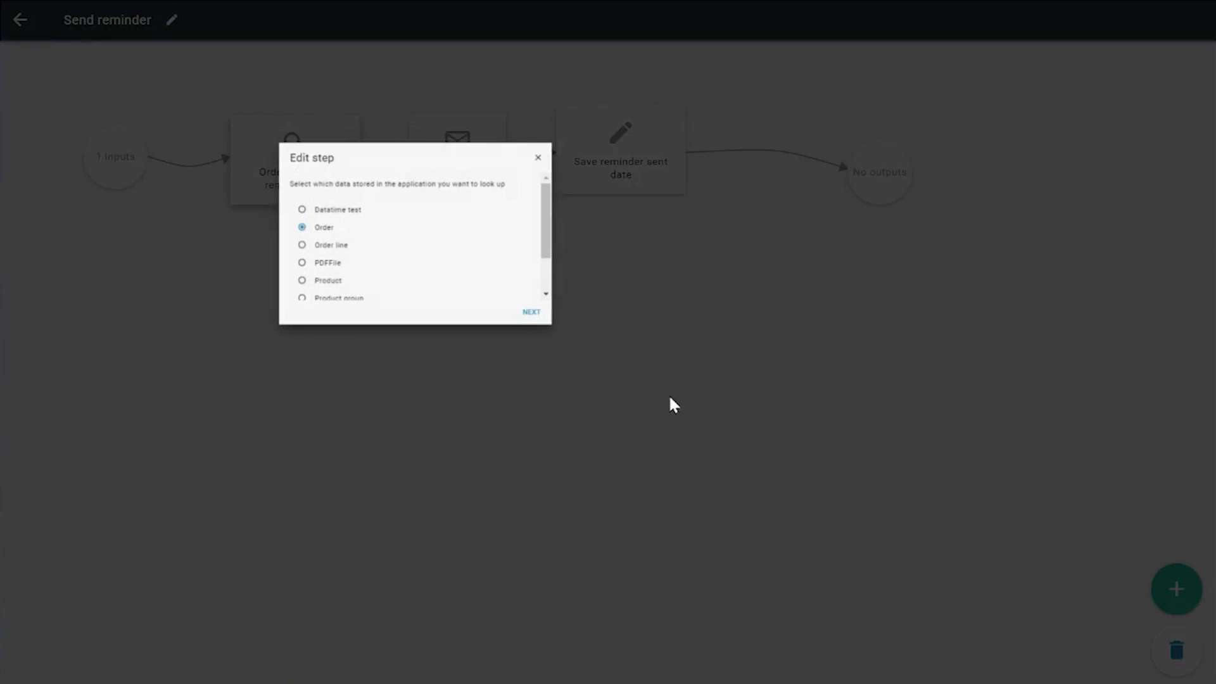
{"action": "left_click", "coordinate": [773, 462]}
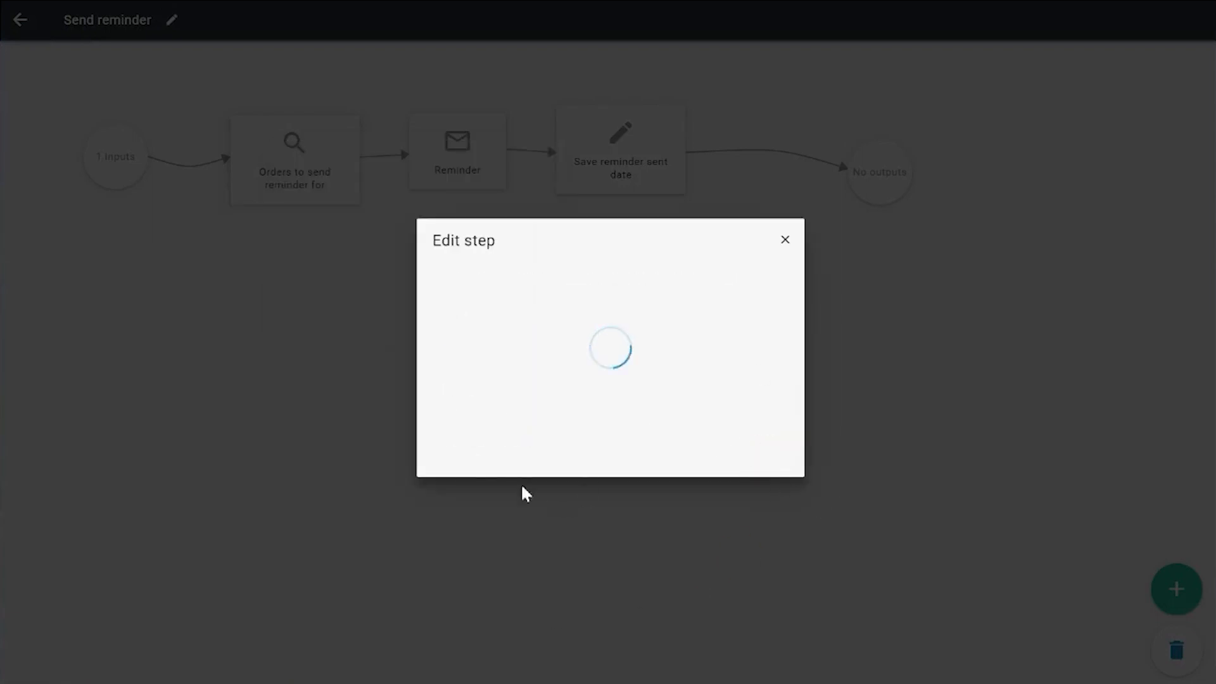
{"action": "left_click_drag", "start_coordinate": [475, 425], "coordinate": [663, 445]}
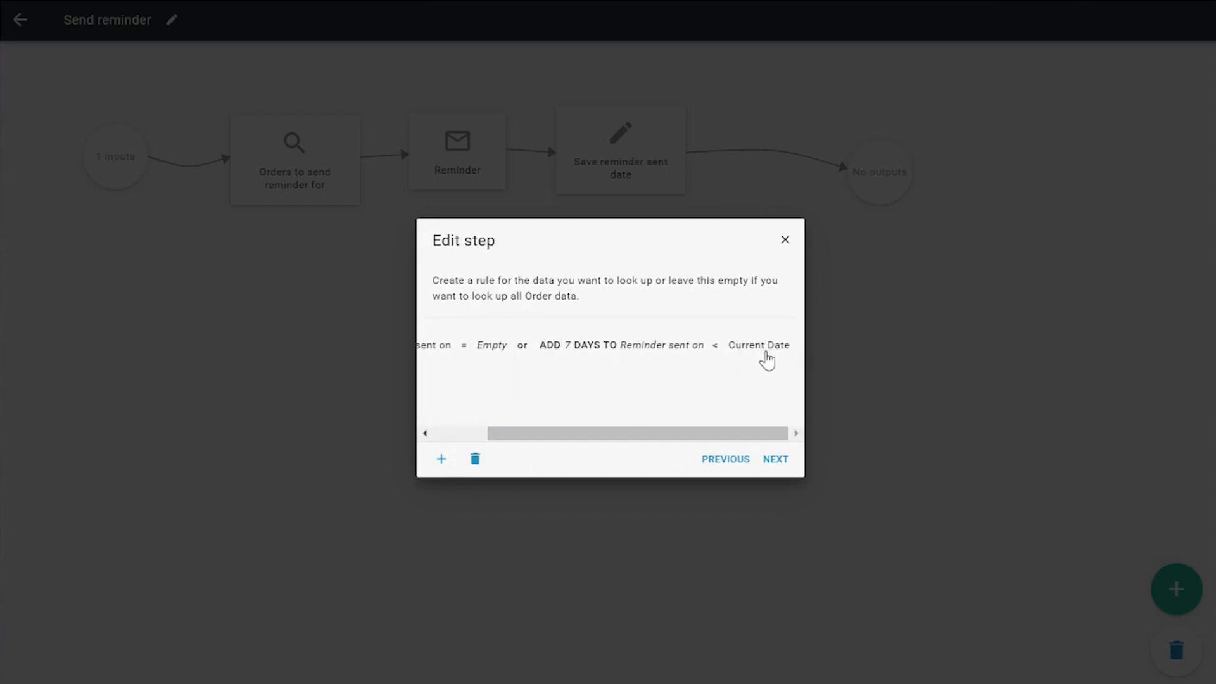
{"action": "left_click", "coordinate": [766, 355]}
{"action": "left_click_drag", "start_coordinate": [687, 431], "coordinate": [763, 428]}
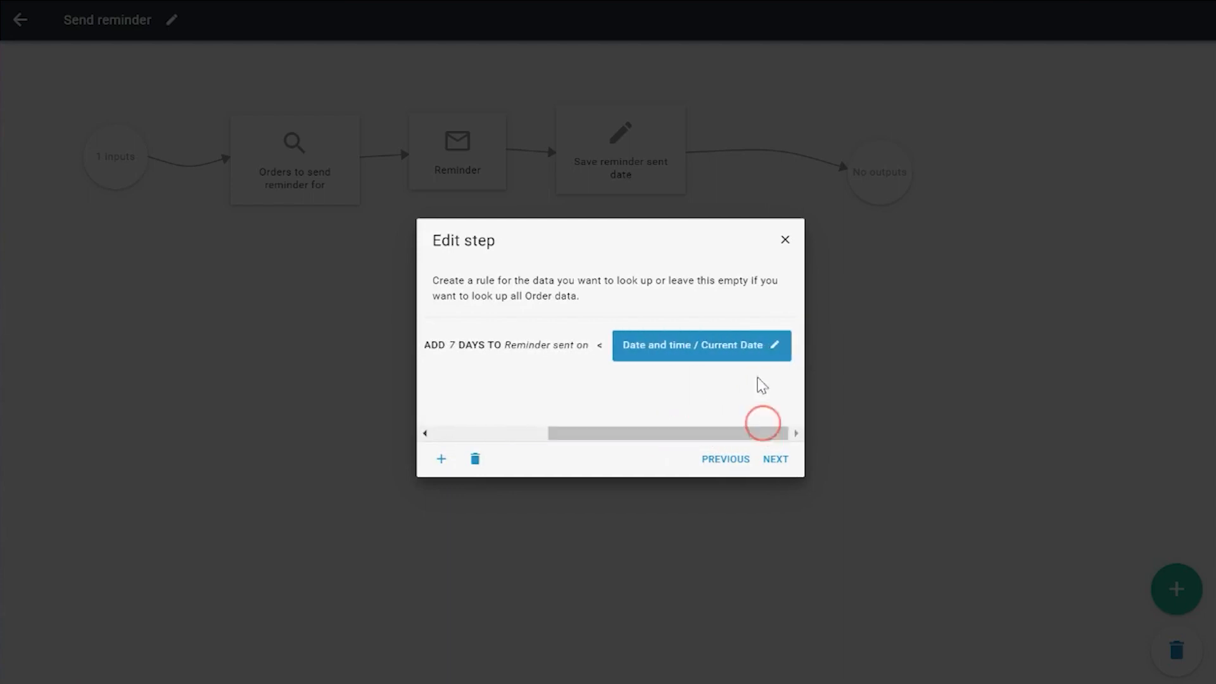
{"action": "left_click", "coordinate": [774, 344]}
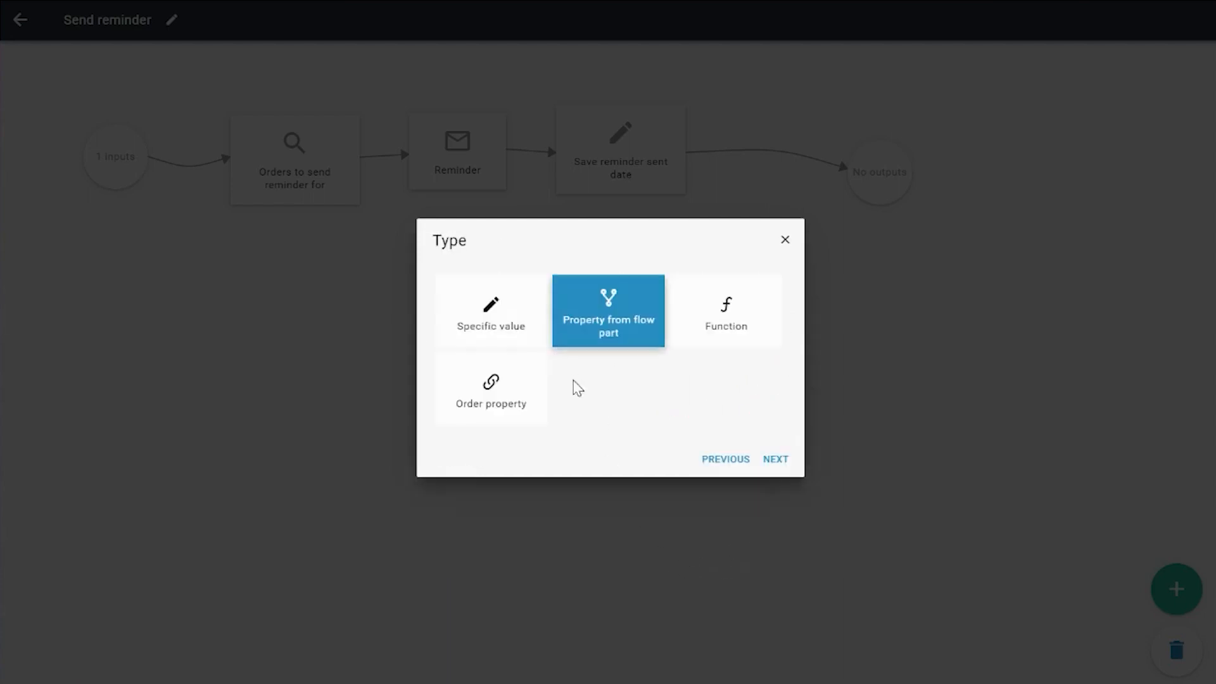
{"action": "left_click", "coordinate": [775, 459]}
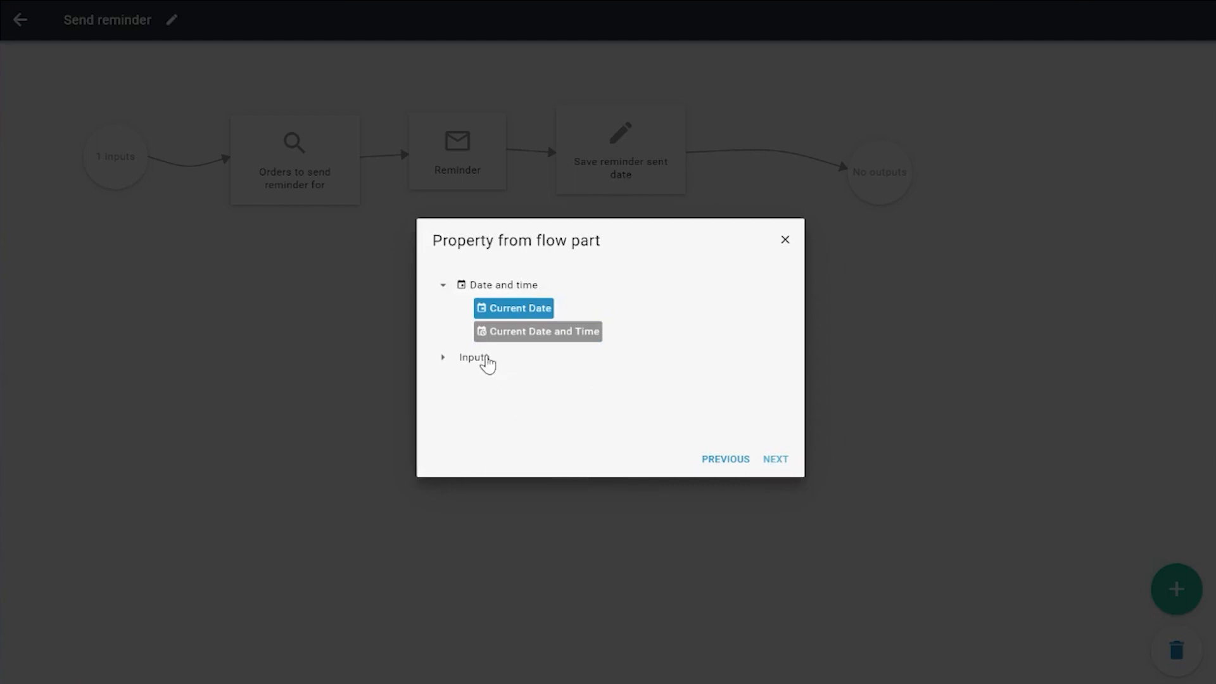
{"action": "left_click", "coordinate": [442, 358]}
{"action": "left_click", "coordinate": [496, 382]}
{"action": "left_click", "coordinate": [779, 465]}
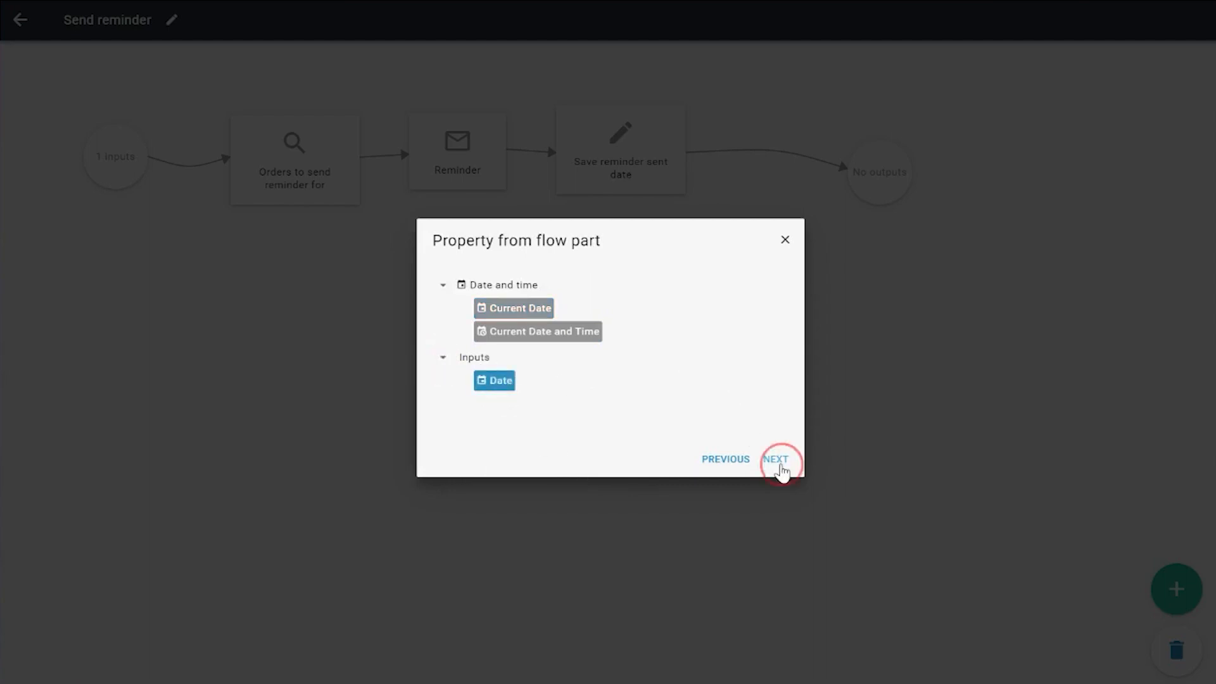
{"action": "left_click", "coordinate": [780, 467]}
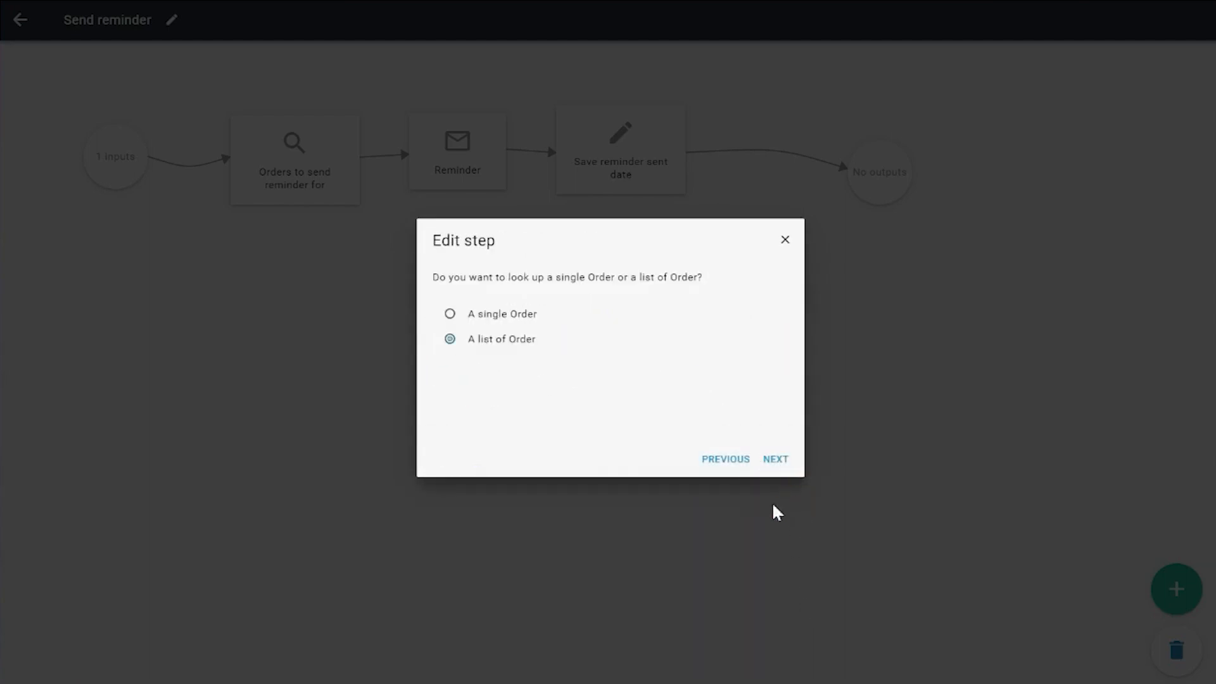
{"action": "left_click", "coordinate": [767, 467]}
{"action": "left_click", "coordinate": [774, 460]}
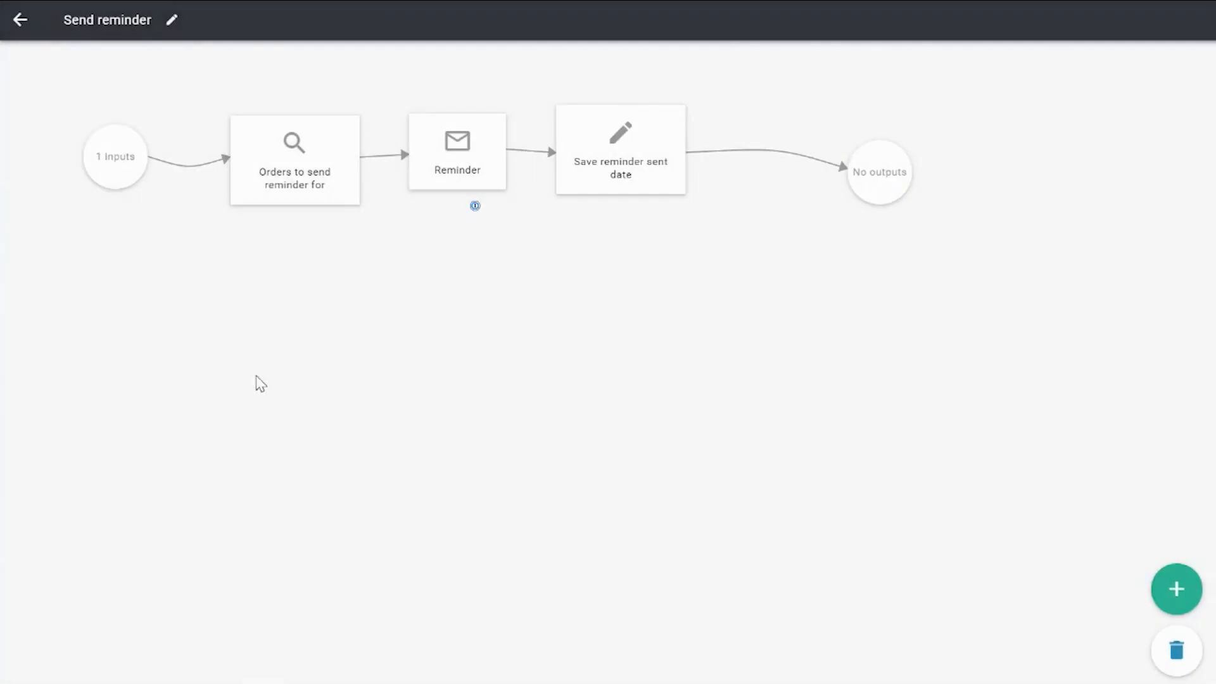
- Leave the flow part and open the scheduled Send reminder automation flow
{"action": "left_click", "coordinate": [31, 24]}
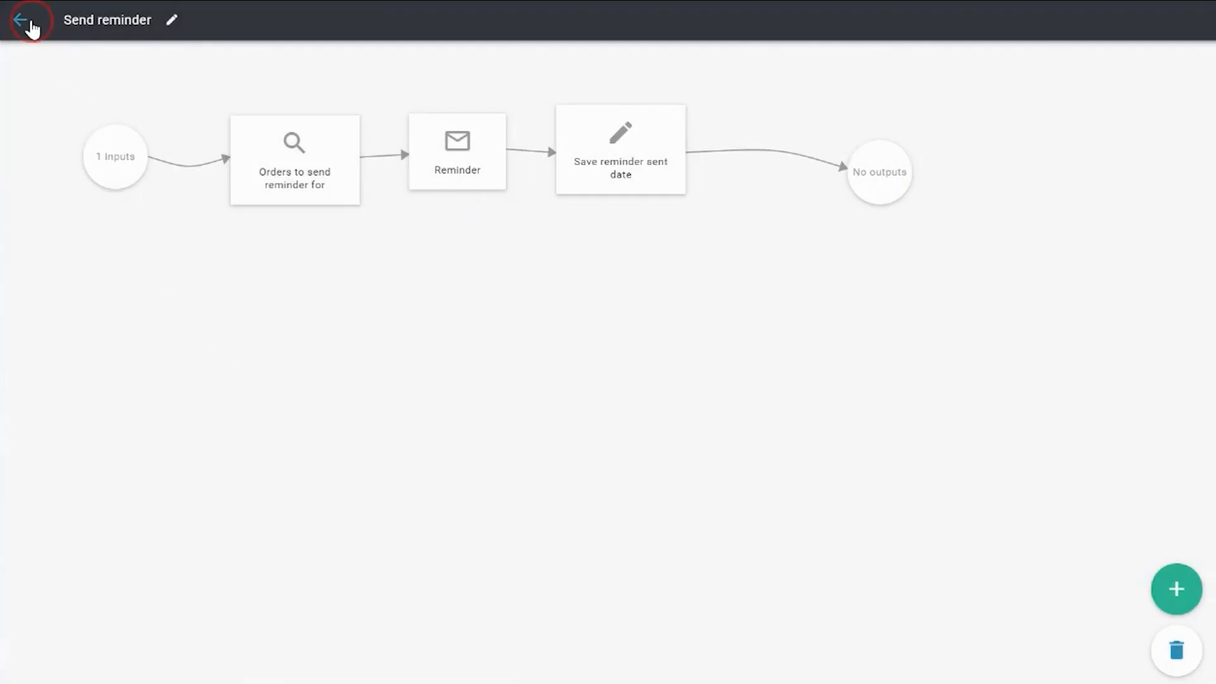
{"action": "left_click", "coordinate": [286, 59]}
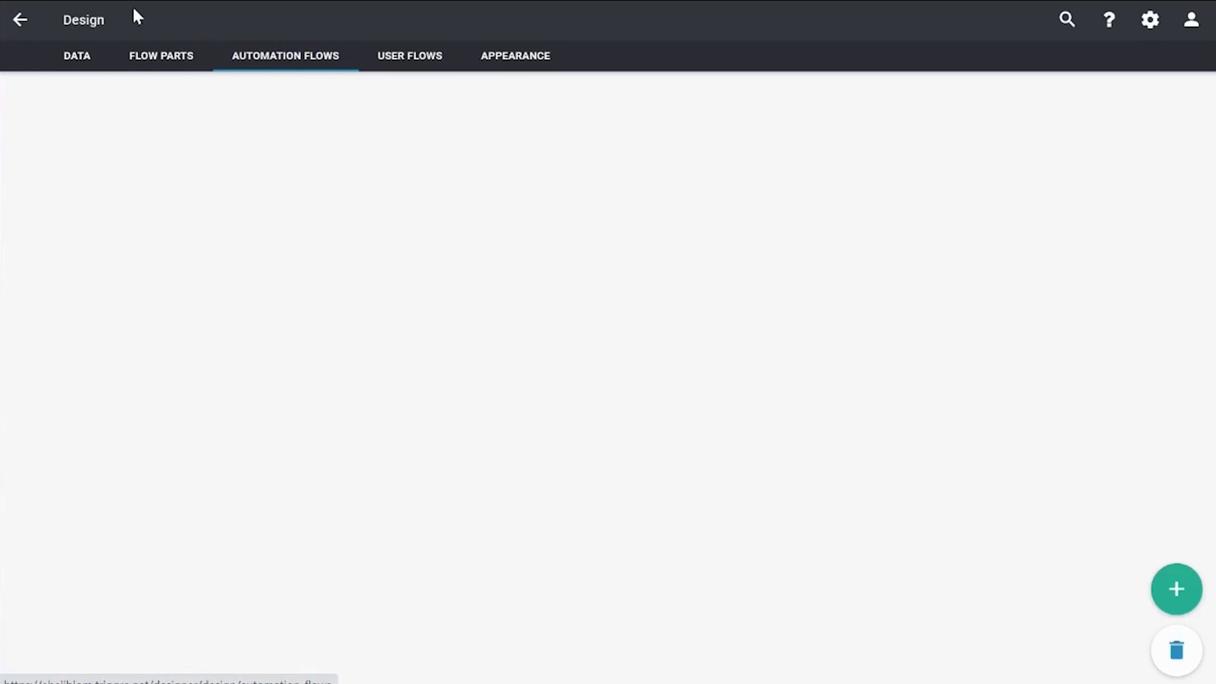
{"action": "key", "text": "F5"}
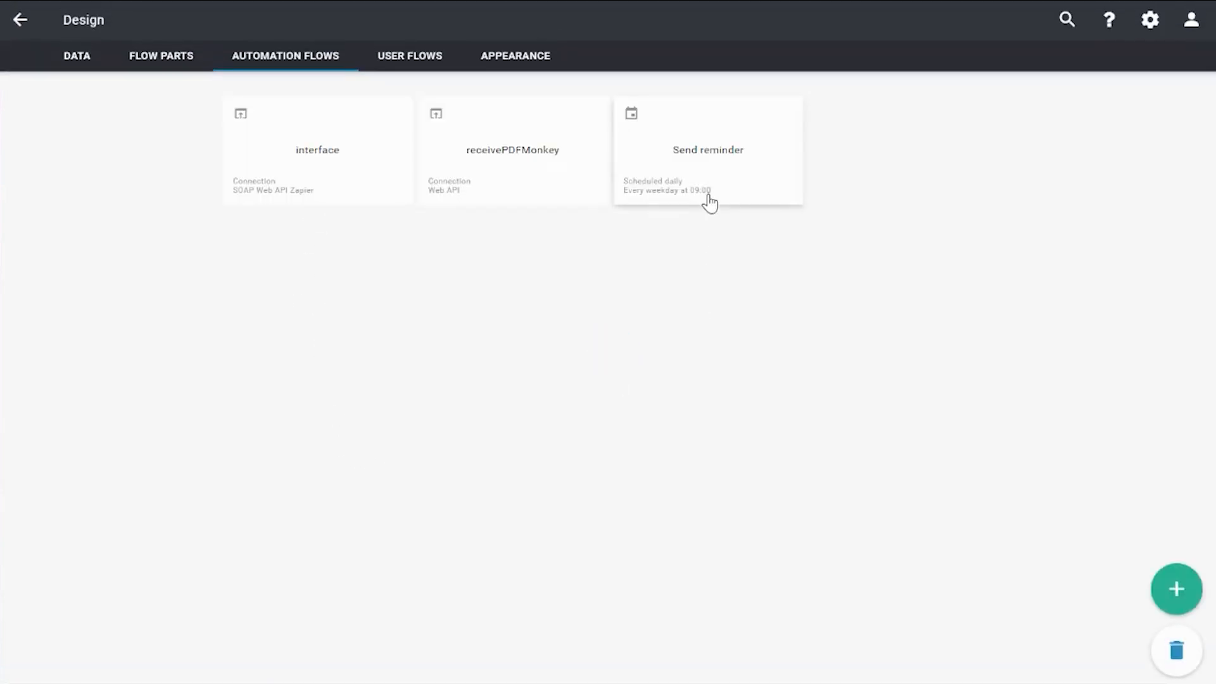
{"action": "left_click", "coordinate": [708, 194]}
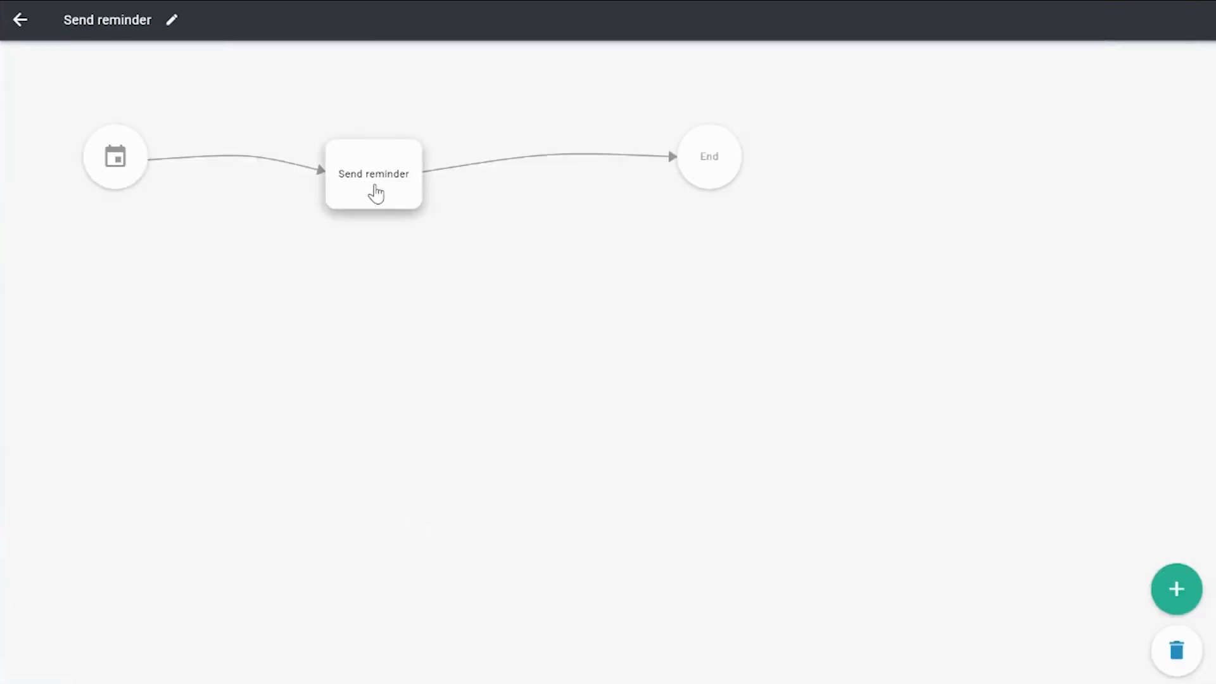
- Fill the Date input of the Send reminder step with Current Date from the automation flow
{"action": "left_click", "coordinate": [376, 190]}
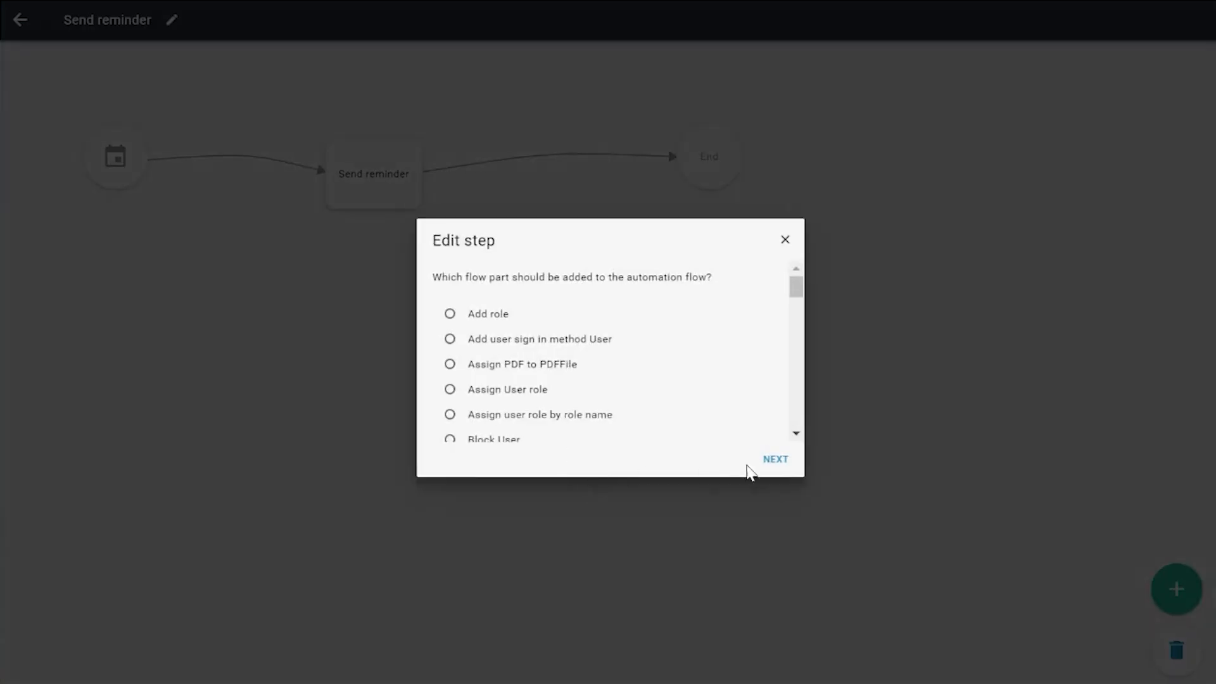
{"action": "left_click", "coordinate": [786, 461]}
{"action": "left_click", "coordinate": [502, 363]}
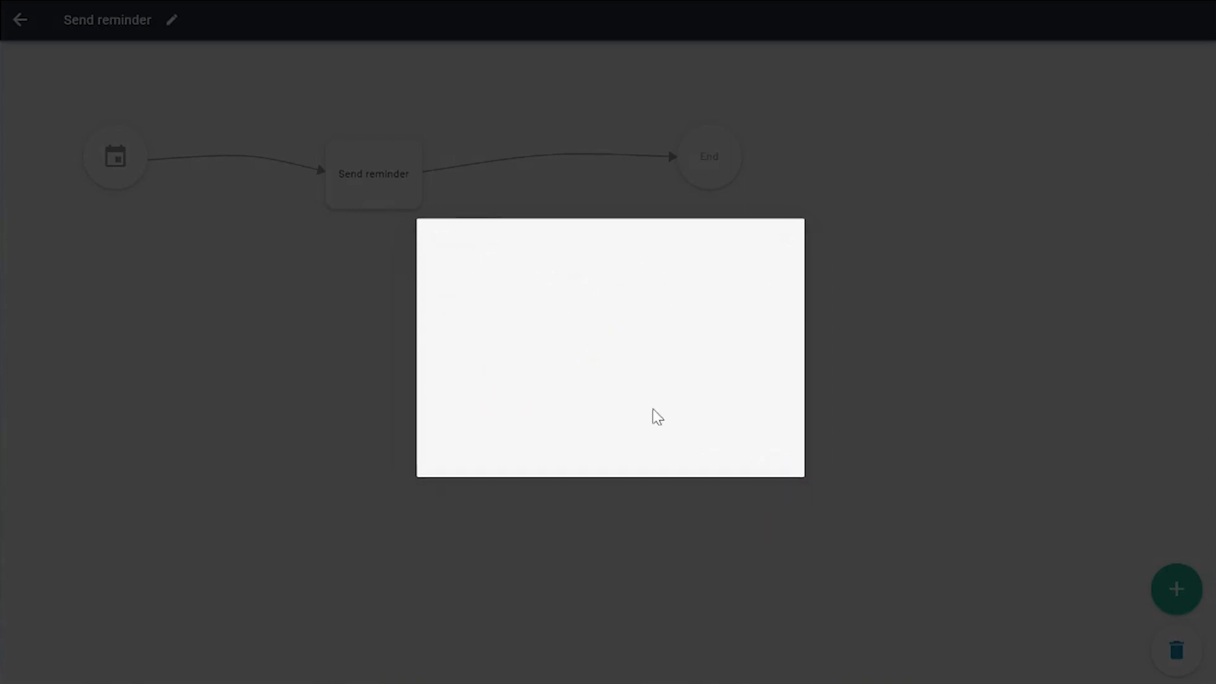
{"action": "left_click", "coordinate": [533, 342]}
{"action": "left_click", "coordinate": [776, 465]}
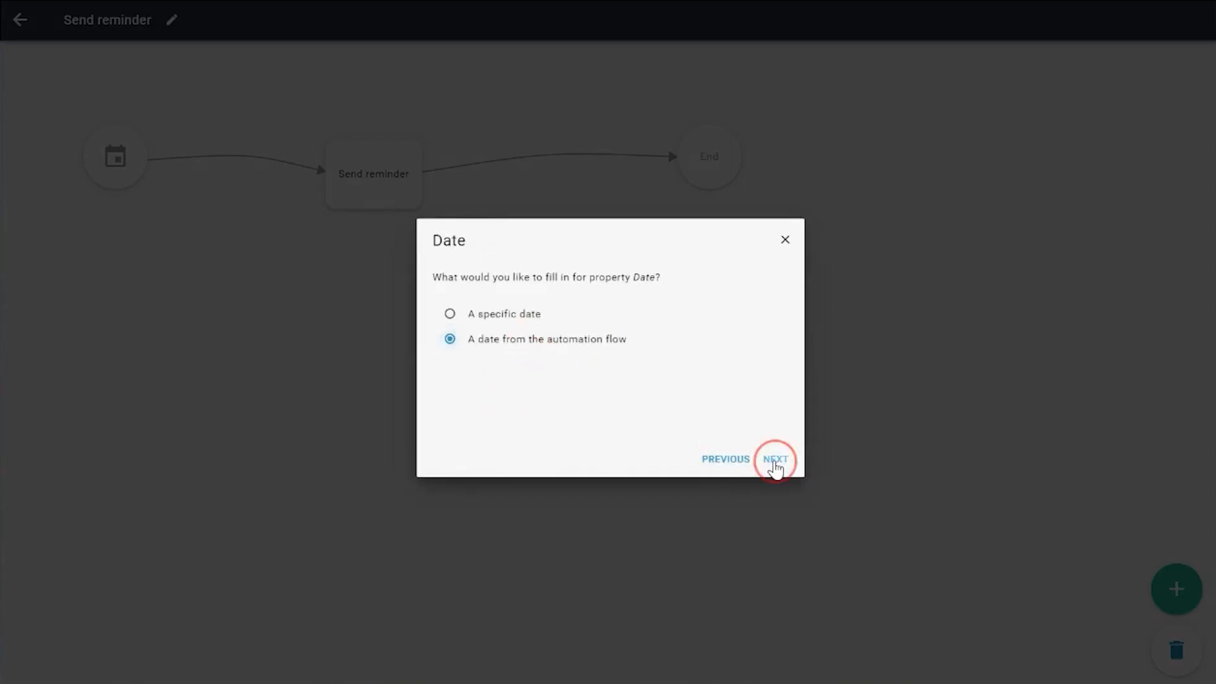
{"action": "left_click", "coordinate": [442, 315]}
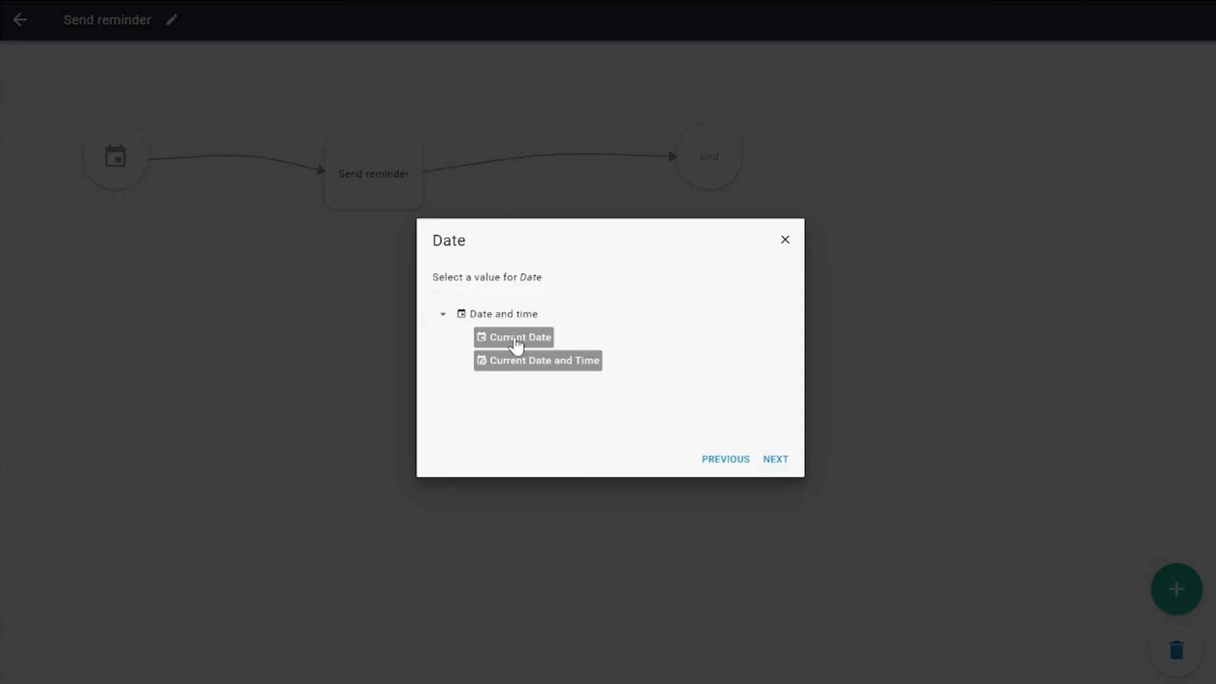
{"action": "left_click", "coordinate": [515, 339]}
{"action": "left_click", "coordinate": [778, 461]}
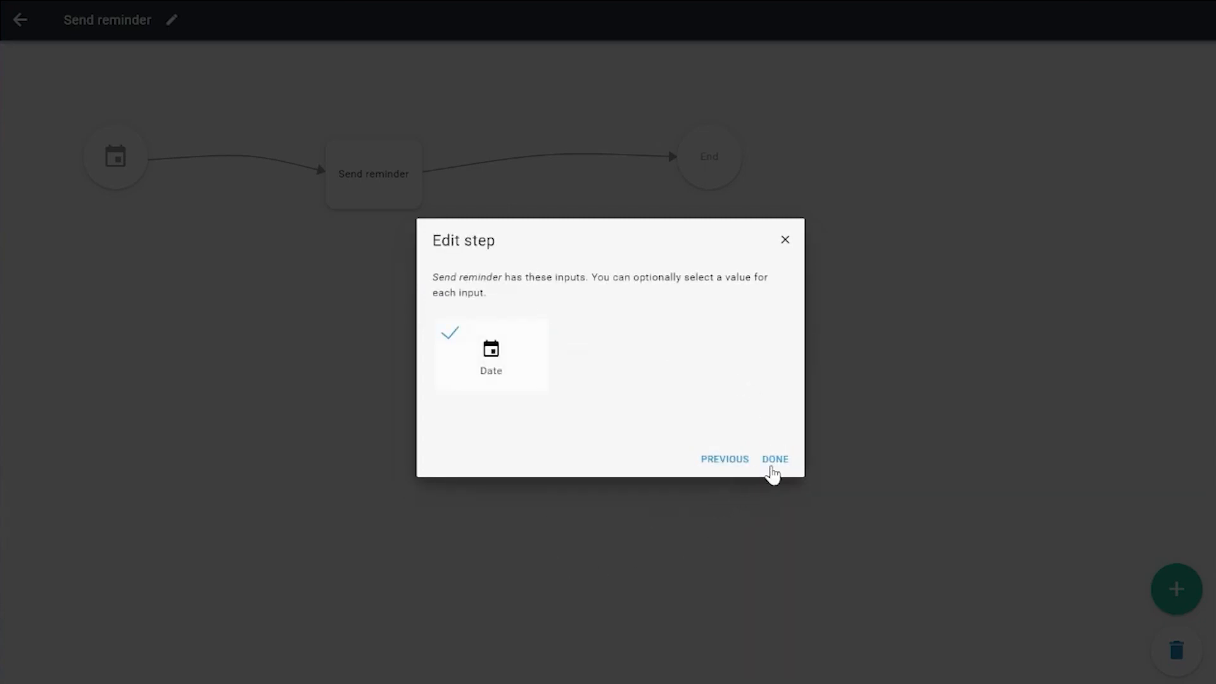
{"action": "left_click", "coordinate": [770, 466]}
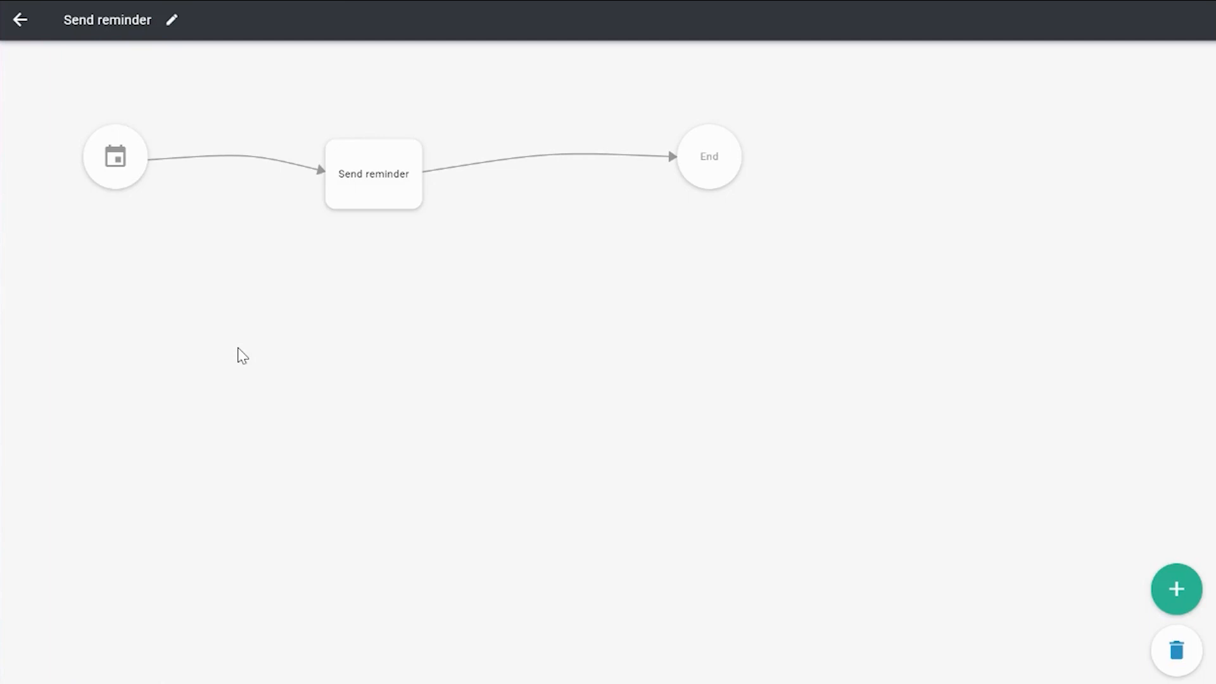
- Leave the automation flow and open the Orders user flow
{"action": "left_click", "coordinate": [21, 22]}
{"action": "left_click", "coordinate": [428, 63]}
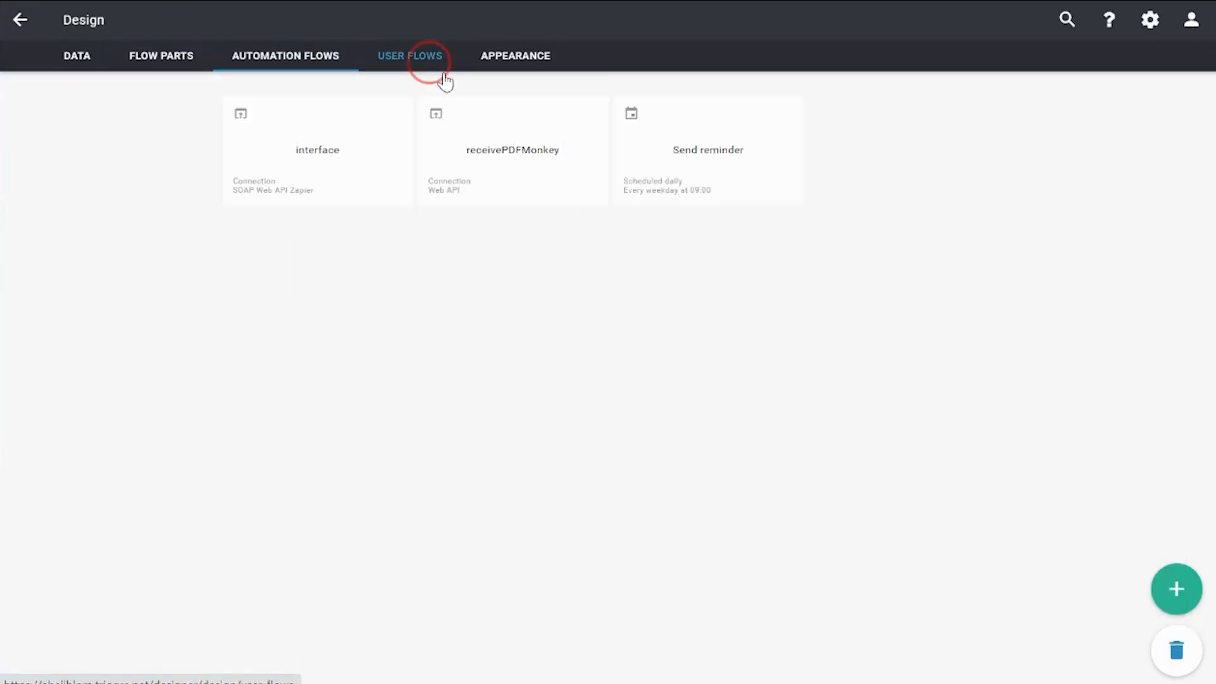
{"action": "left_click", "coordinate": [474, 281]}
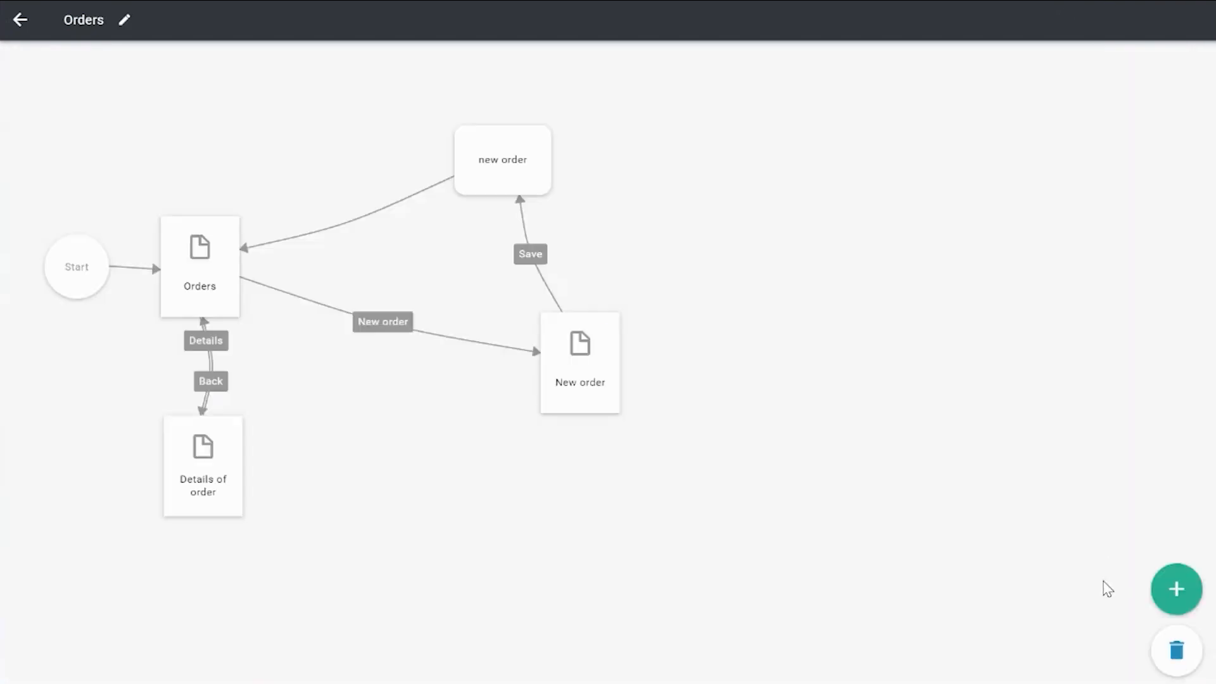
- Start a new step from the Orders page in the user flow with the button text Test
{"action": "left_click", "coordinate": [1177, 592]}
{"action": "left_click", "coordinate": [223, 285]}
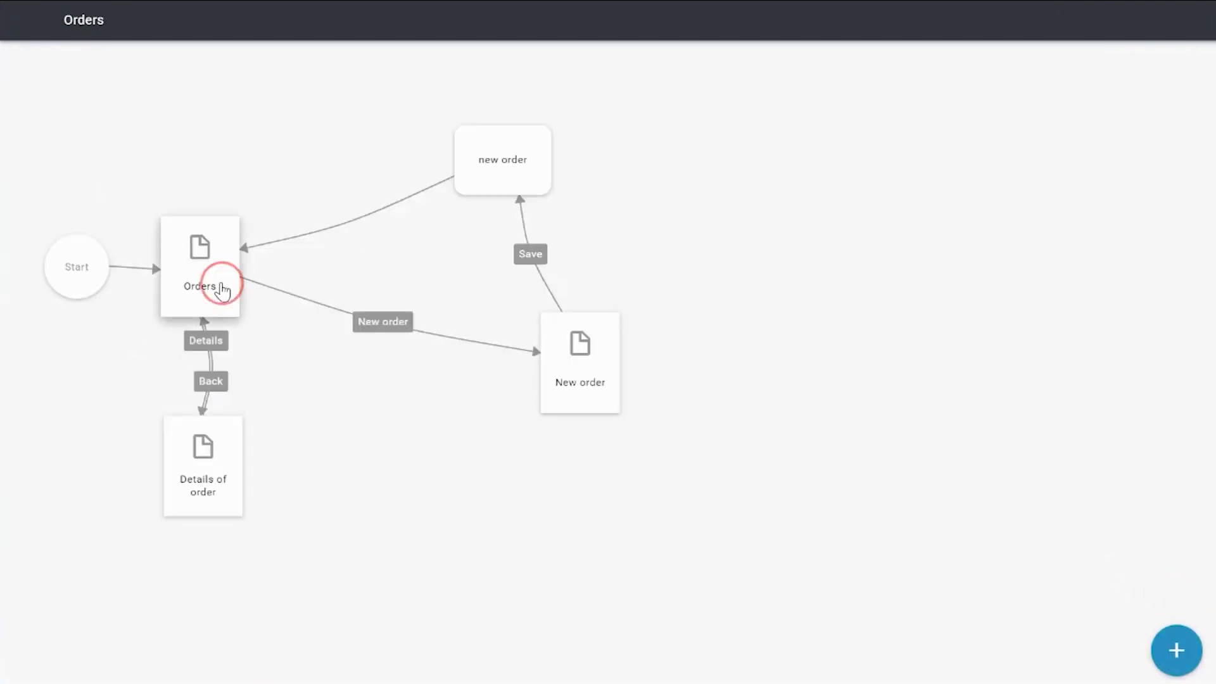
{"action": "left_click", "coordinate": [302, 271]}
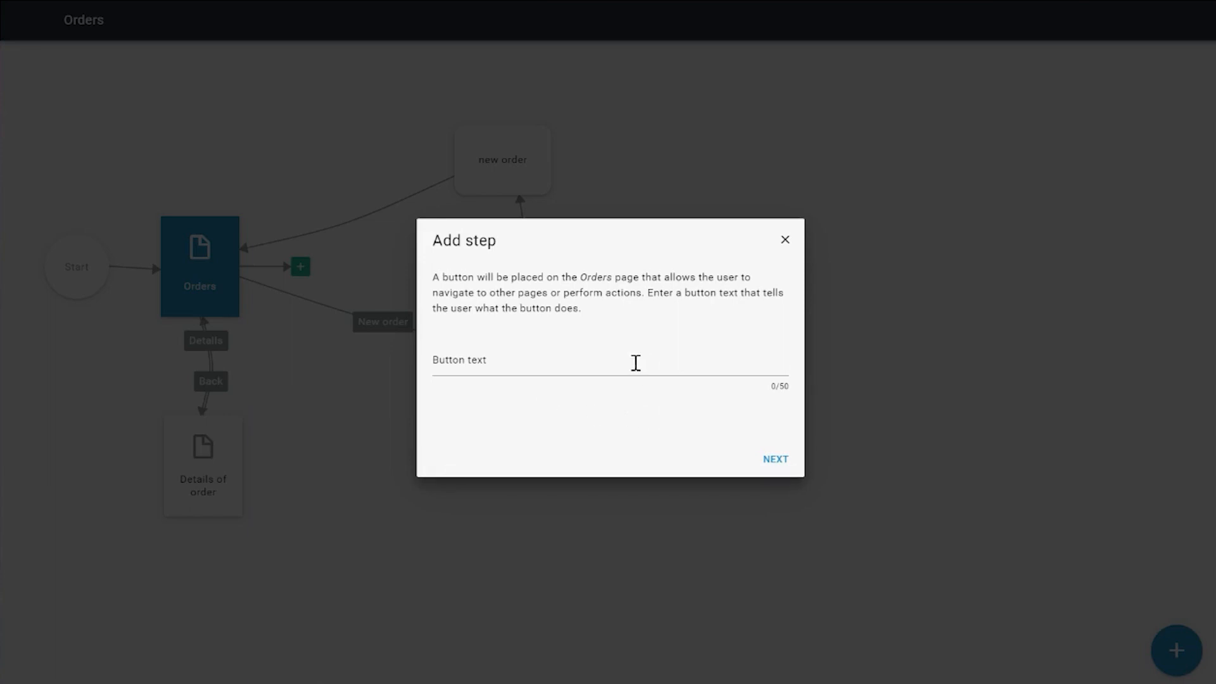
{"action": "left_click", "coordinate": [649, 362]}
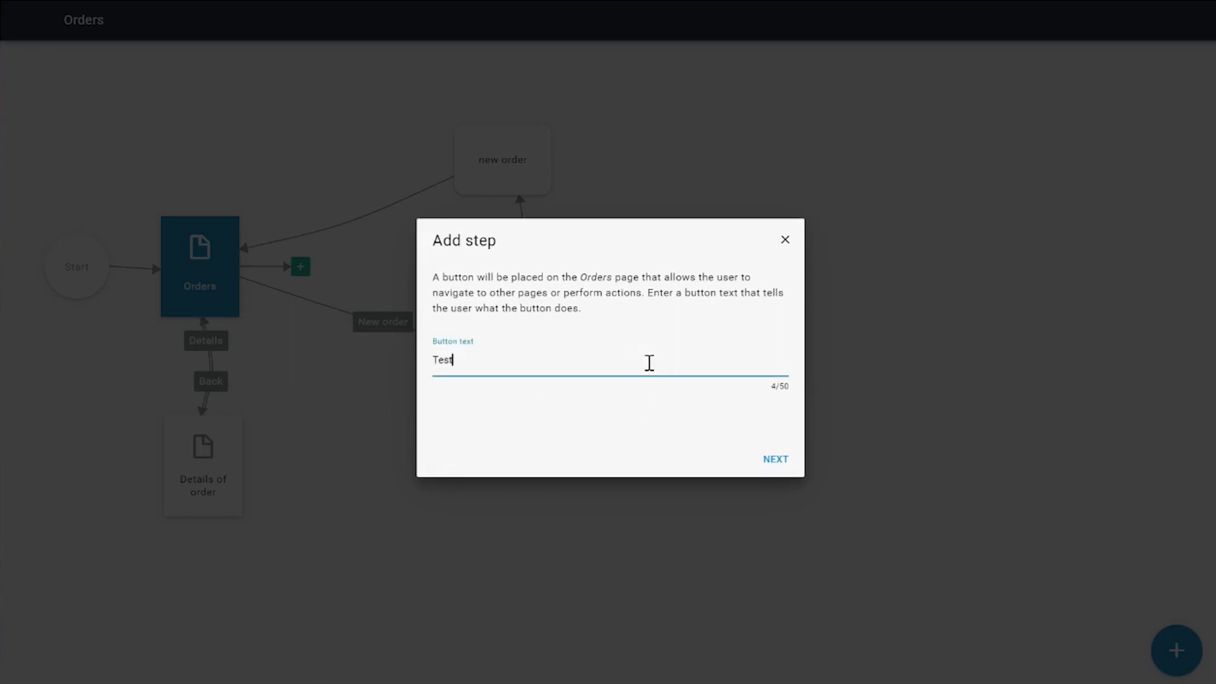
{"action": "key", "text": "Return"}
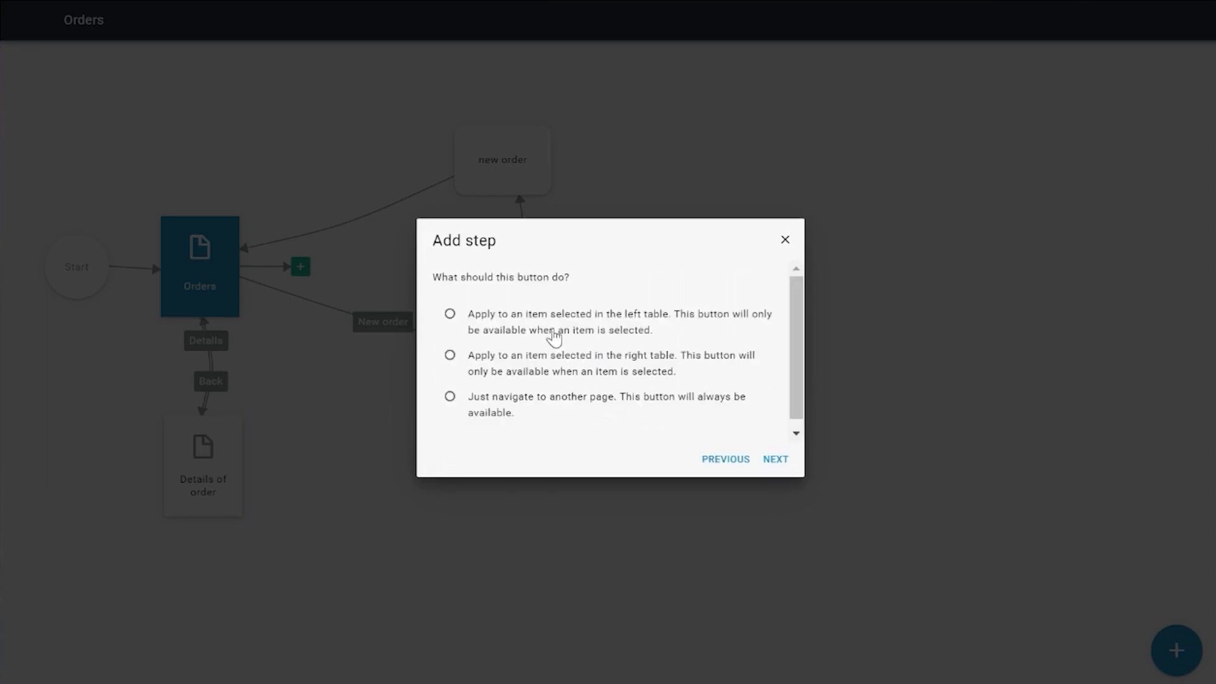
- Make the new button just navigate to another page, with no additional rule applied
{"action": "left_click", "coordinate": [493, 328]}
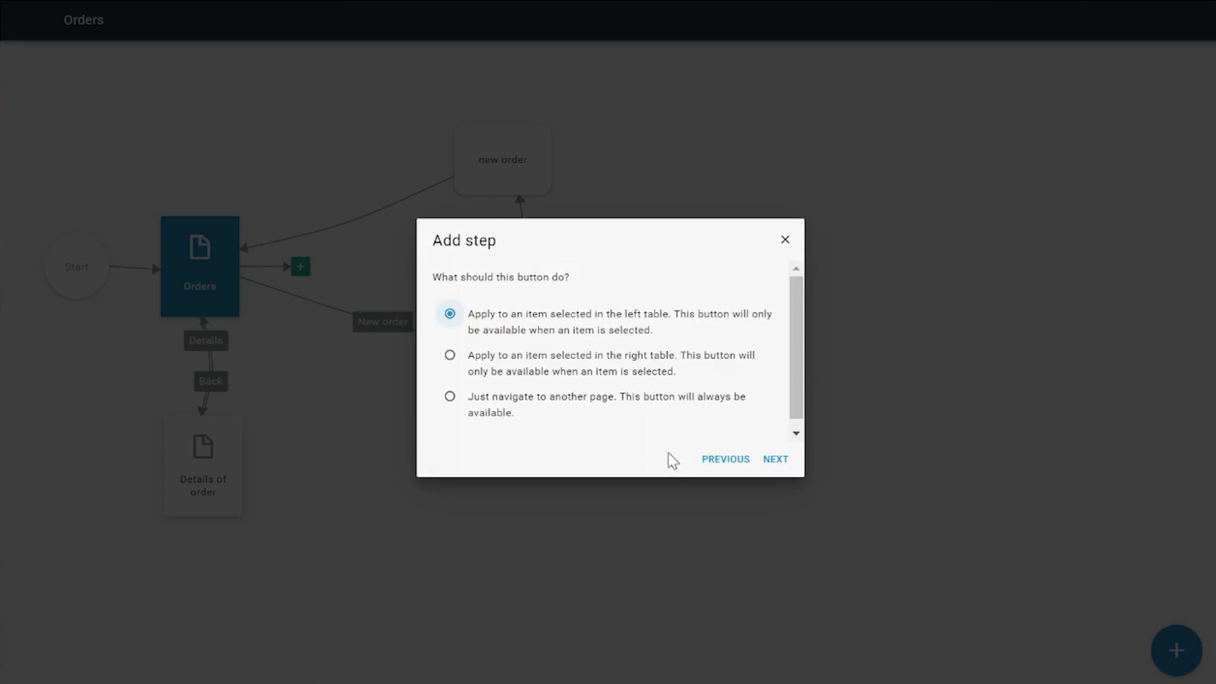
{"action": "left_click", "coordinate": [497, 406]}
{"action": "left_click", "coordinate": [775, 459]}
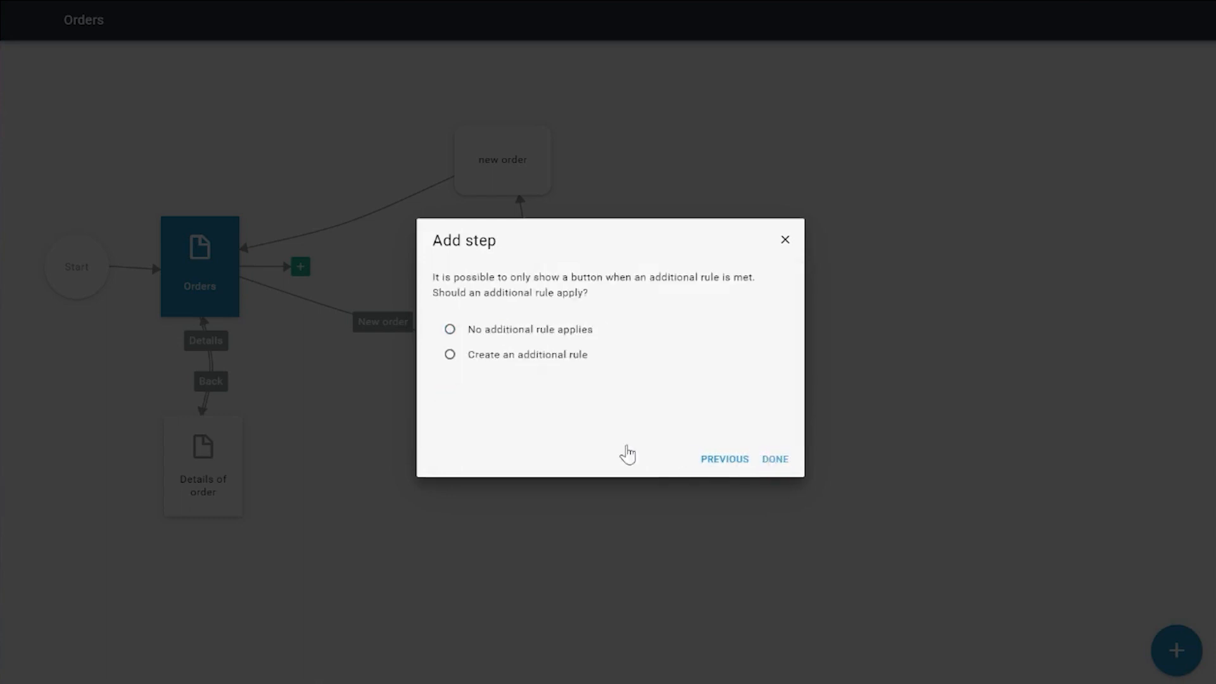
{"action": "left_click", "coordinate": [498, 331]}
{"action": "left_click", "coordinate": [779, 460]}
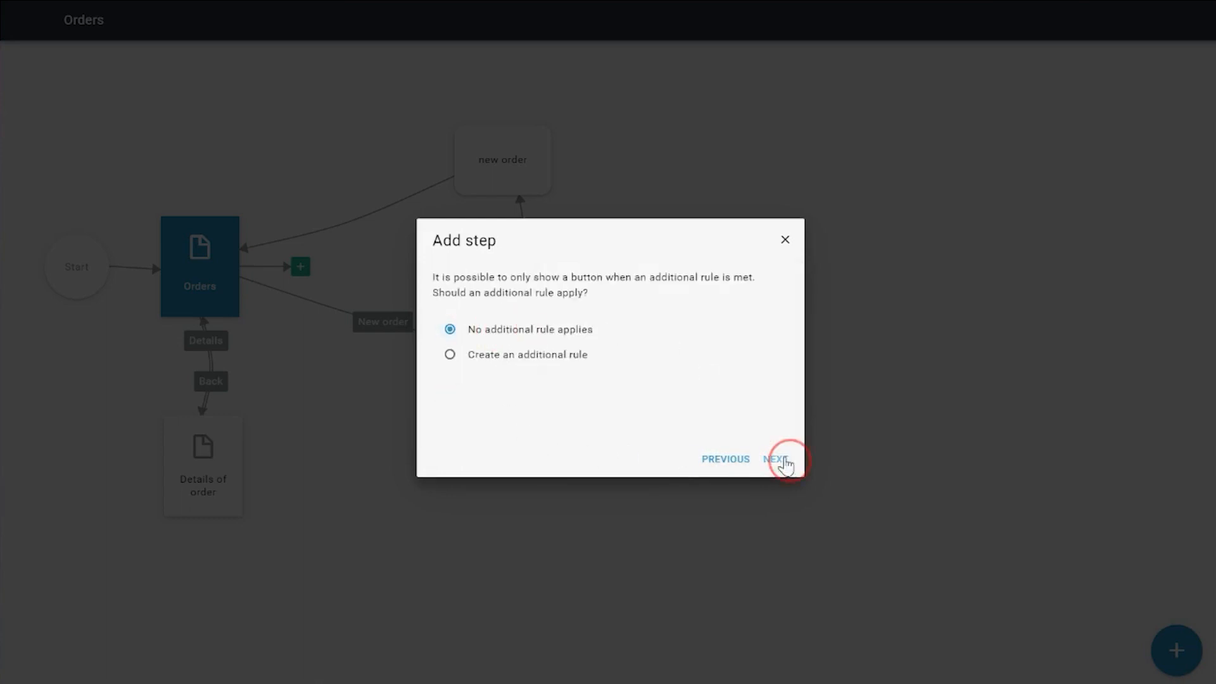
{"action": "left_click", "coordinate": [776, 460]}
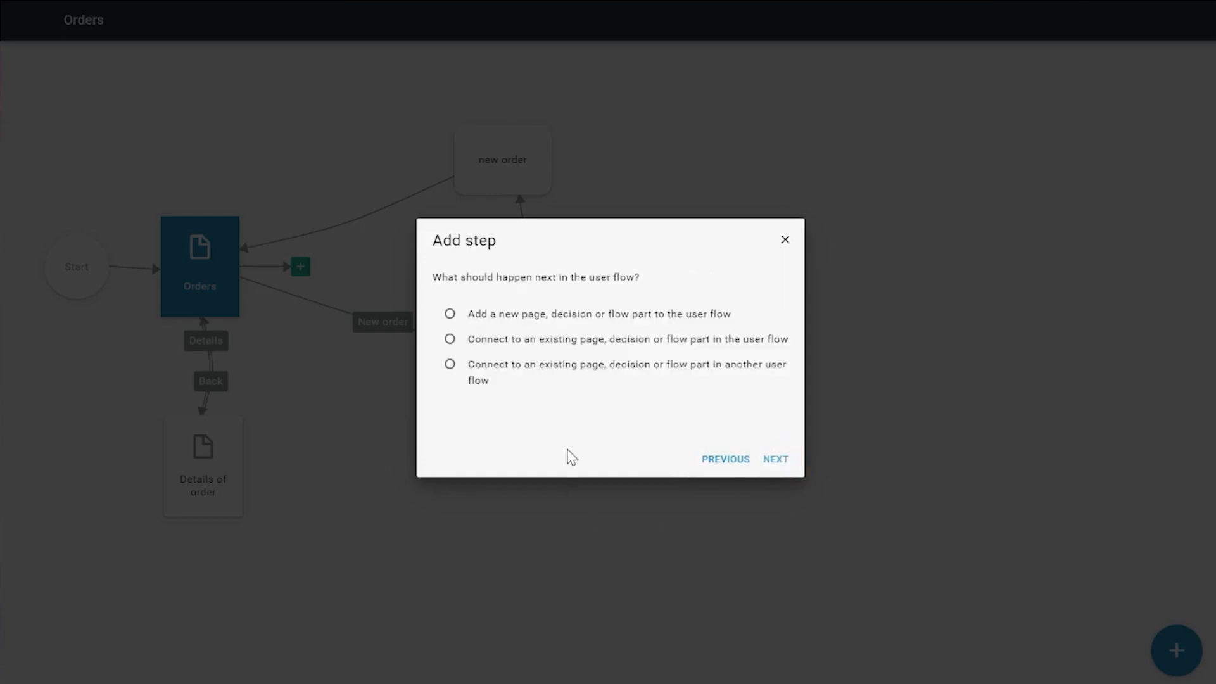
- Add a new page named Test this reminder as the Test button's destination and place it to the right of Details of order
{"action": "left_click", "coordinate": [548, 316]}
{"action": "left_click", "coordinate": [775, 461]}
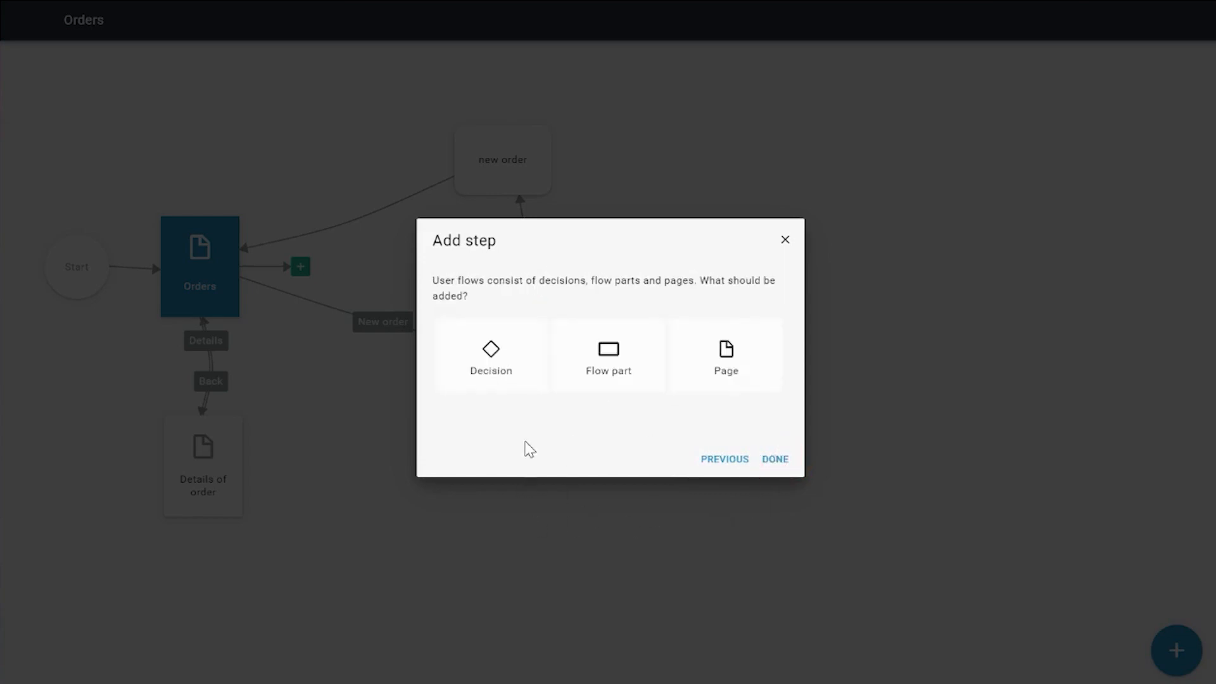
{"action": "left_click", "coordinate": [713, 376]}
{"action": "left_click", "coordinate": [788, 464]}
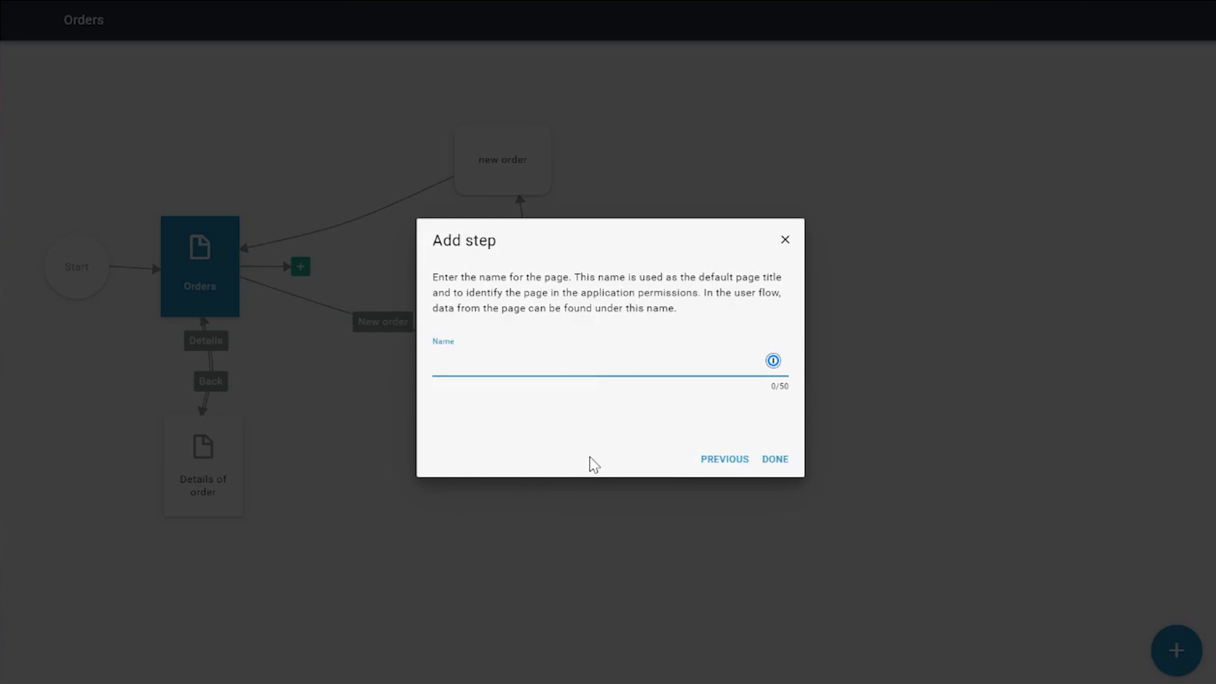
{"action": "type", "text": "Test th"}
{"action": "type", "text": "is environment"}
{"action": "key", "text": "Return"}
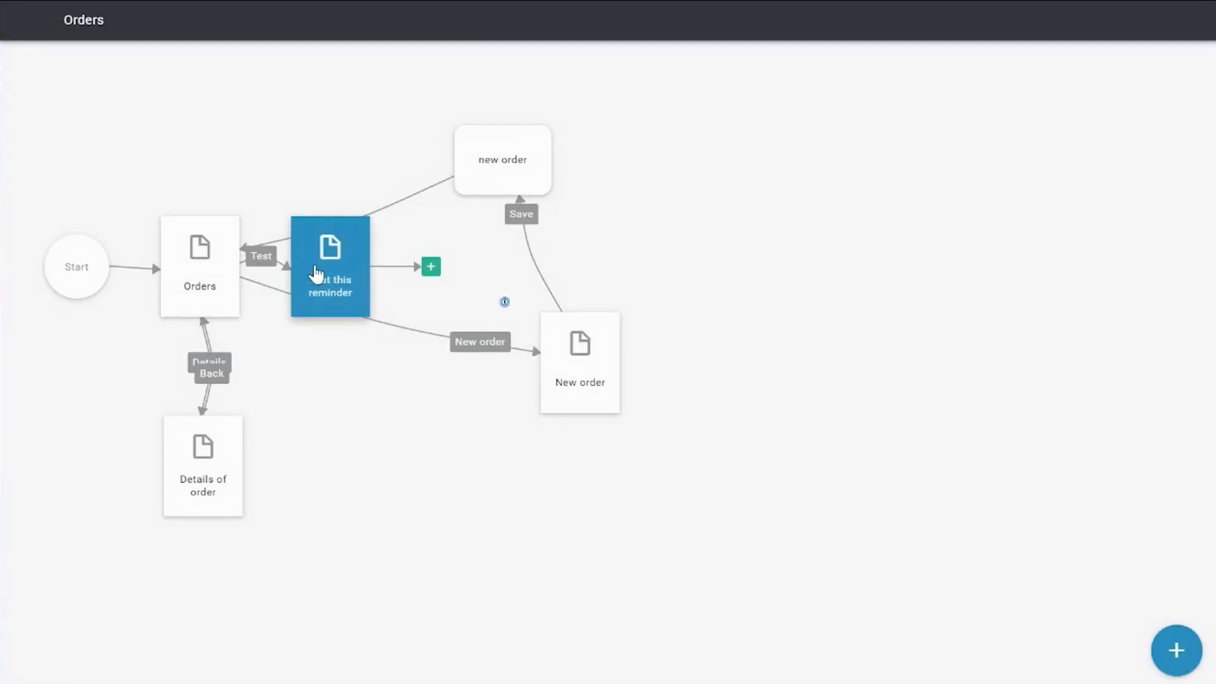
{"action": "left_click_drag", "start_coordinate": [336, 276], "coordinate": [417, 477]}
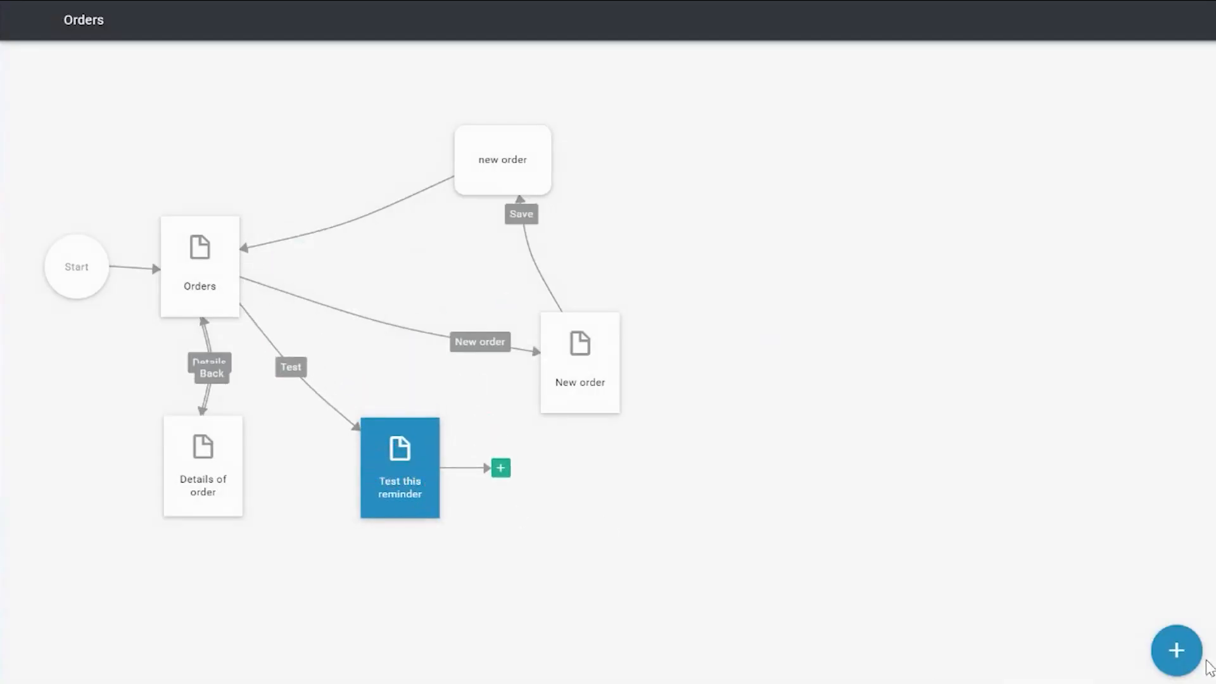
- Open the Test this reminder page and start adding a form field as stacked content
{"action": "left_click", "coordinate": [393, 485]}
{"action": "left_click", "coordinate": [393, 485]}
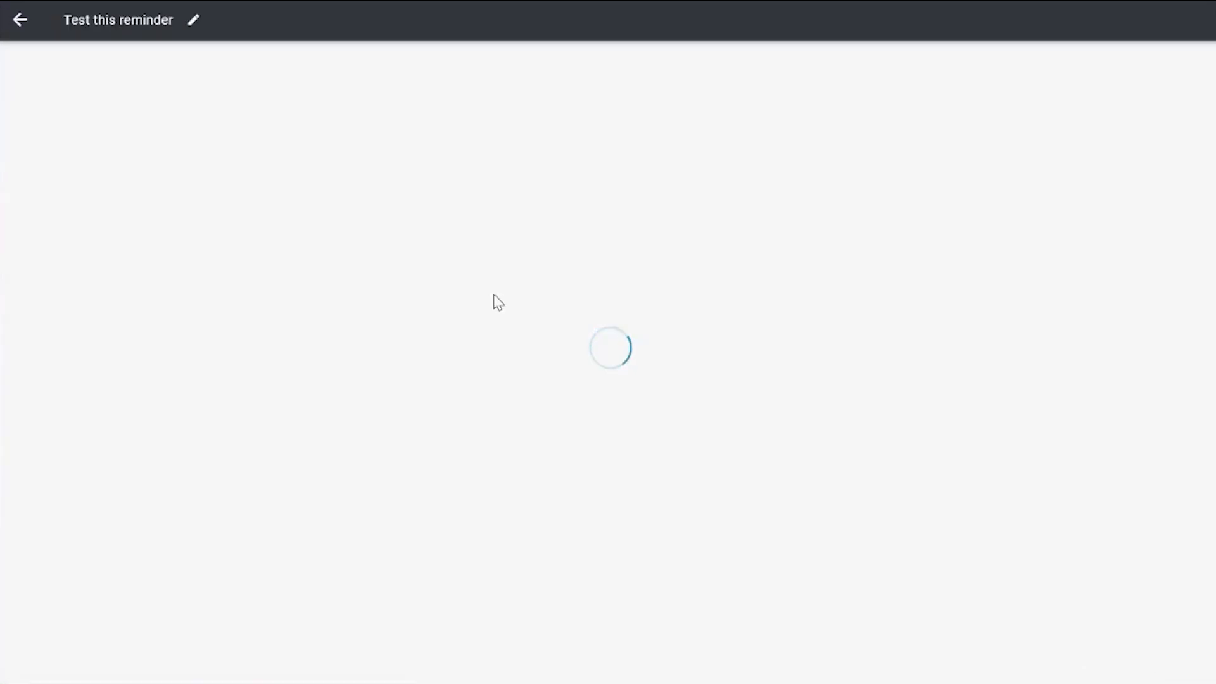
{"action": "left_click", "coordinate": [610, 126]}
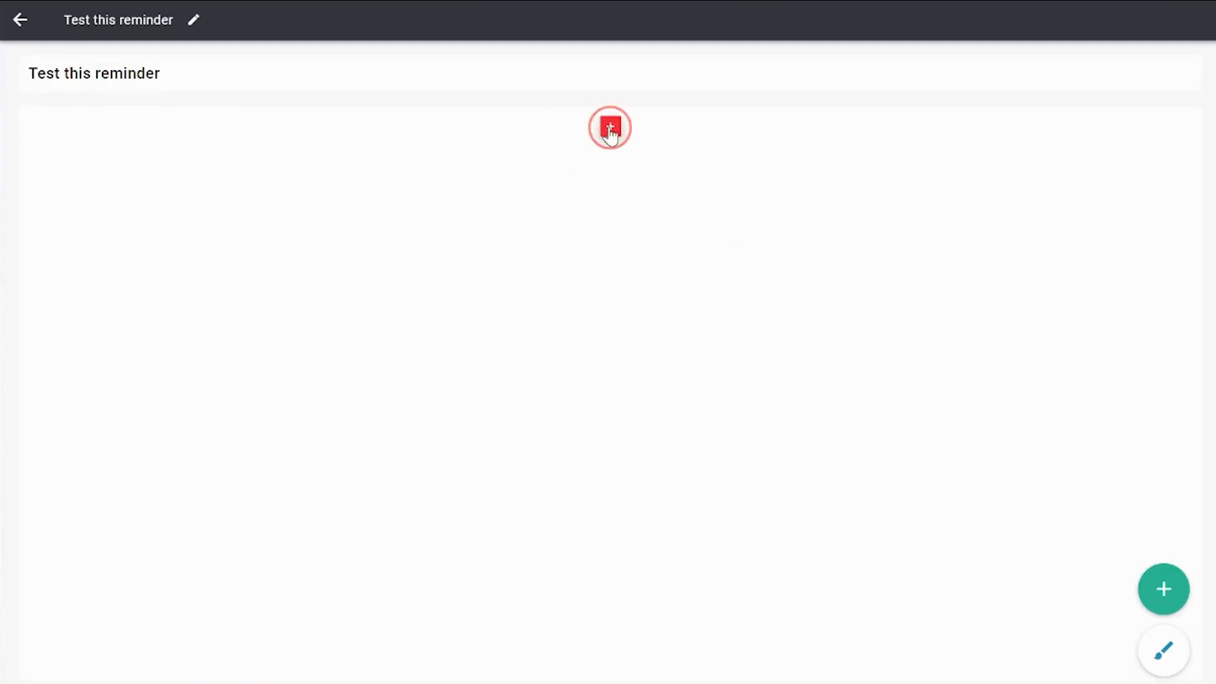
{"action": "left_click", "coordinate": [724, 389]}
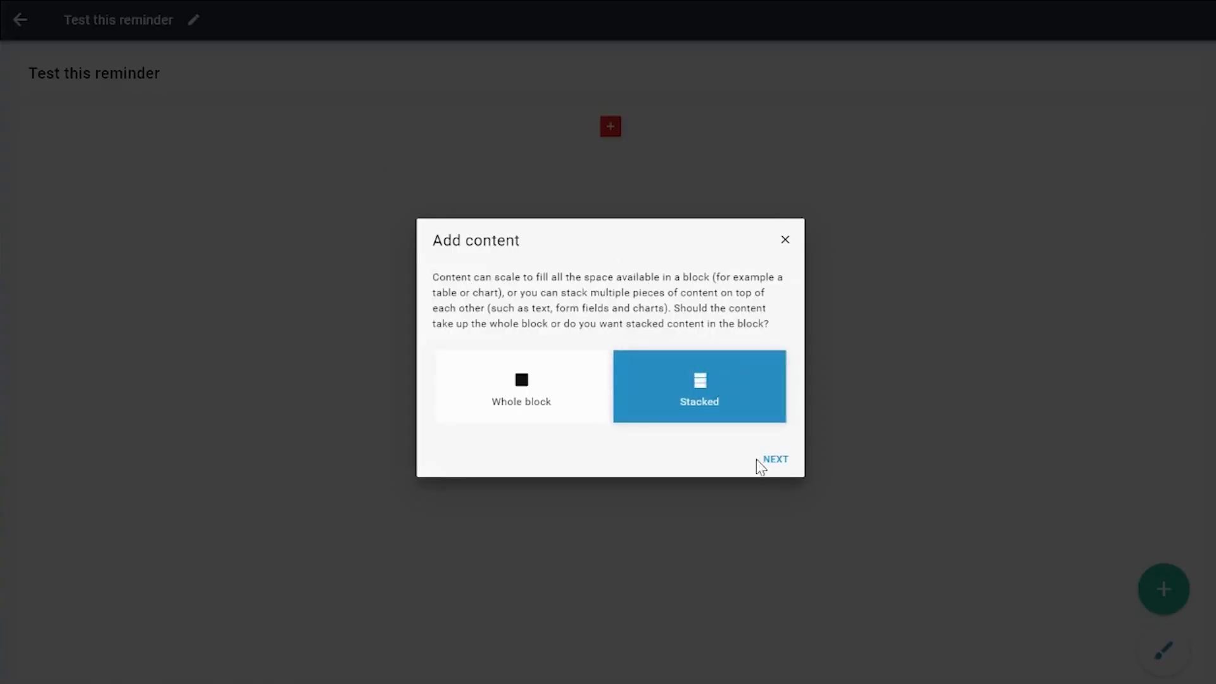
{"action": "left_click", "coordinate": [774, 460]}
{"action": "left_click", "coordinate": [728, 361]}
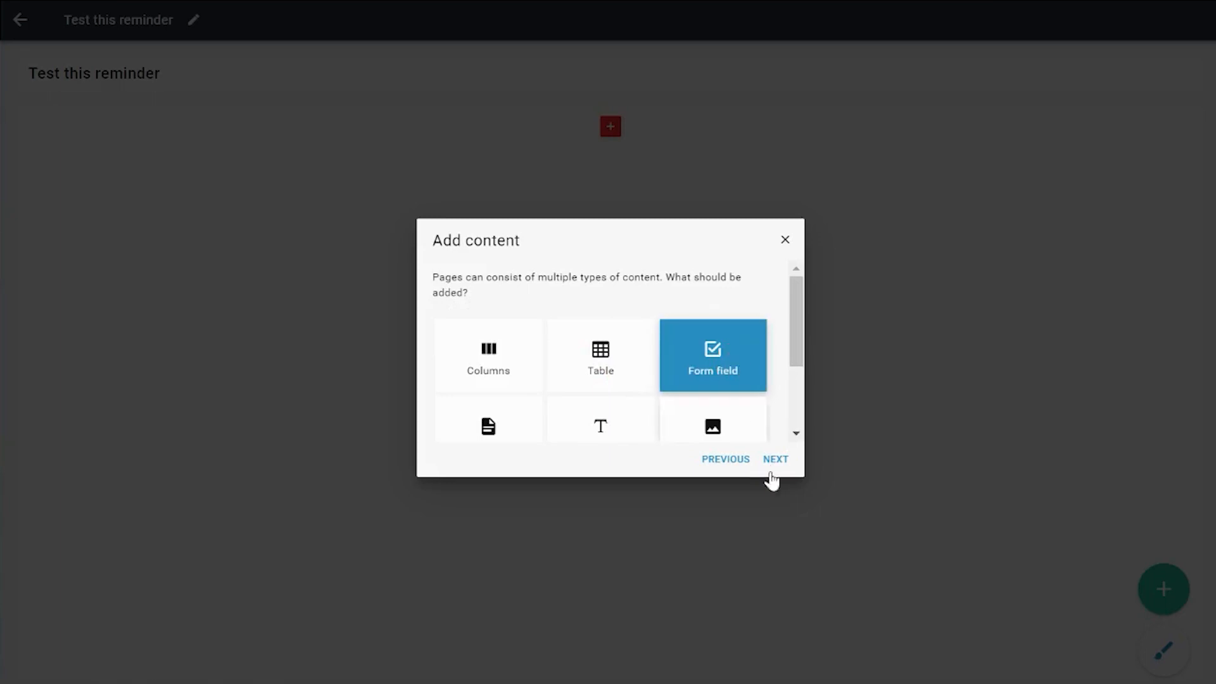
{"action": "left_click", "coordinate": [776, 460]}
- Choose to add one form field of the type Date
{"action": "left_click", "coordinate": [484, 329]}
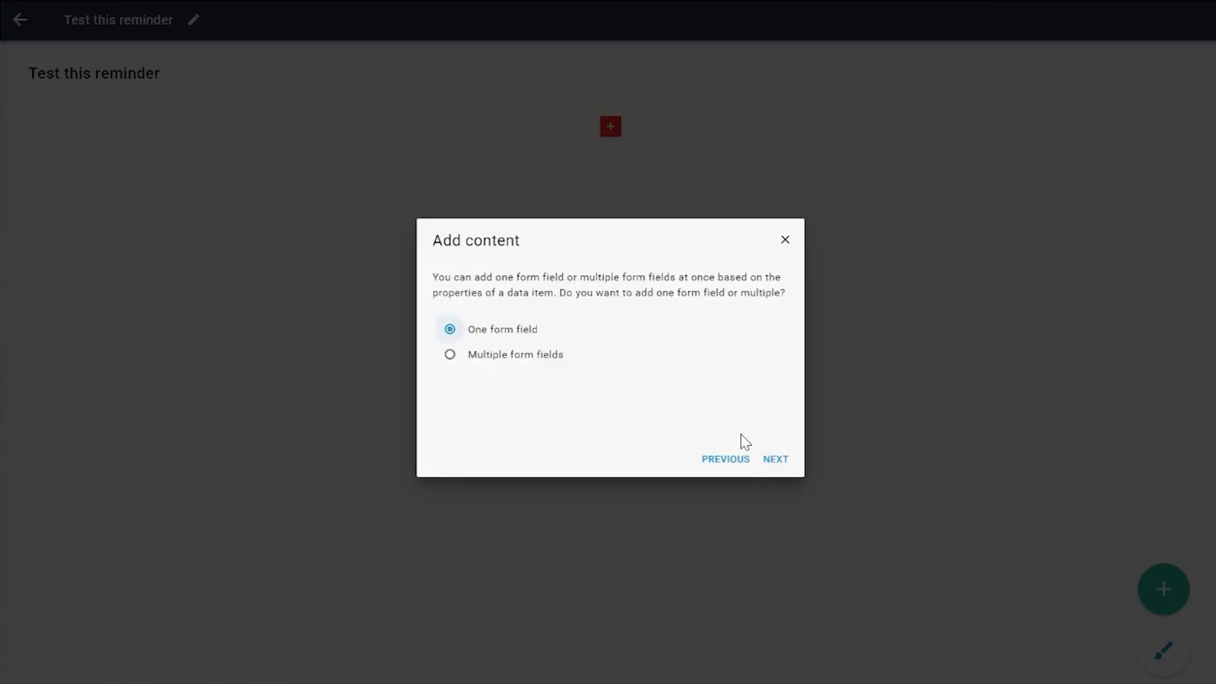
{"action": "left_click", "coordinate": [778, 460]}
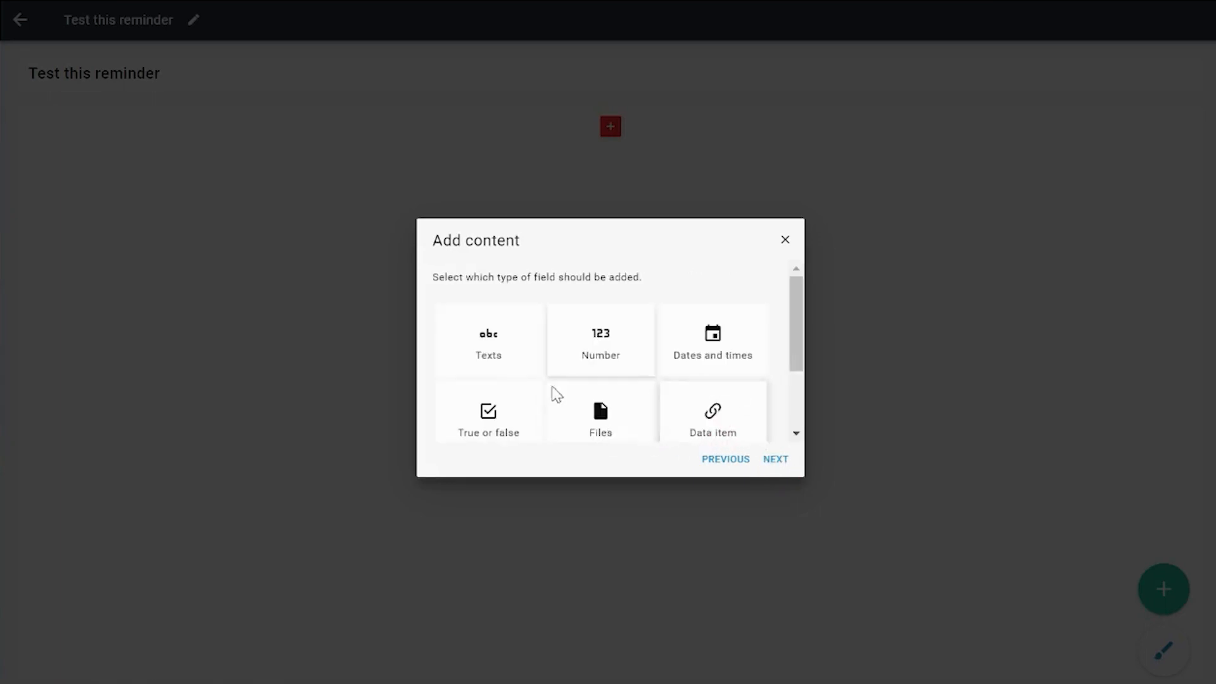
{"action": "left_click", "coordinate": [713, 339]}
{"action": "left_click", "coordinate": [778, 461]}
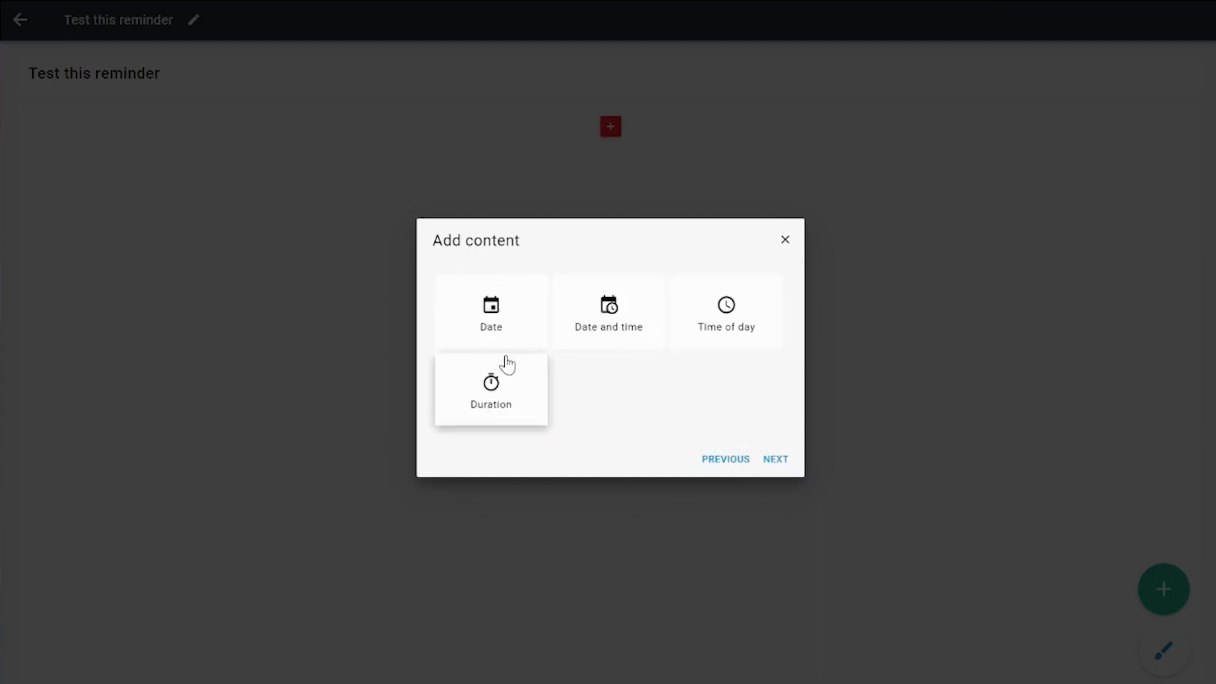
{"action": "left_click", "coordinate": [492, 328]}
{"action": "left_click", "coordinate": [774, 461]}
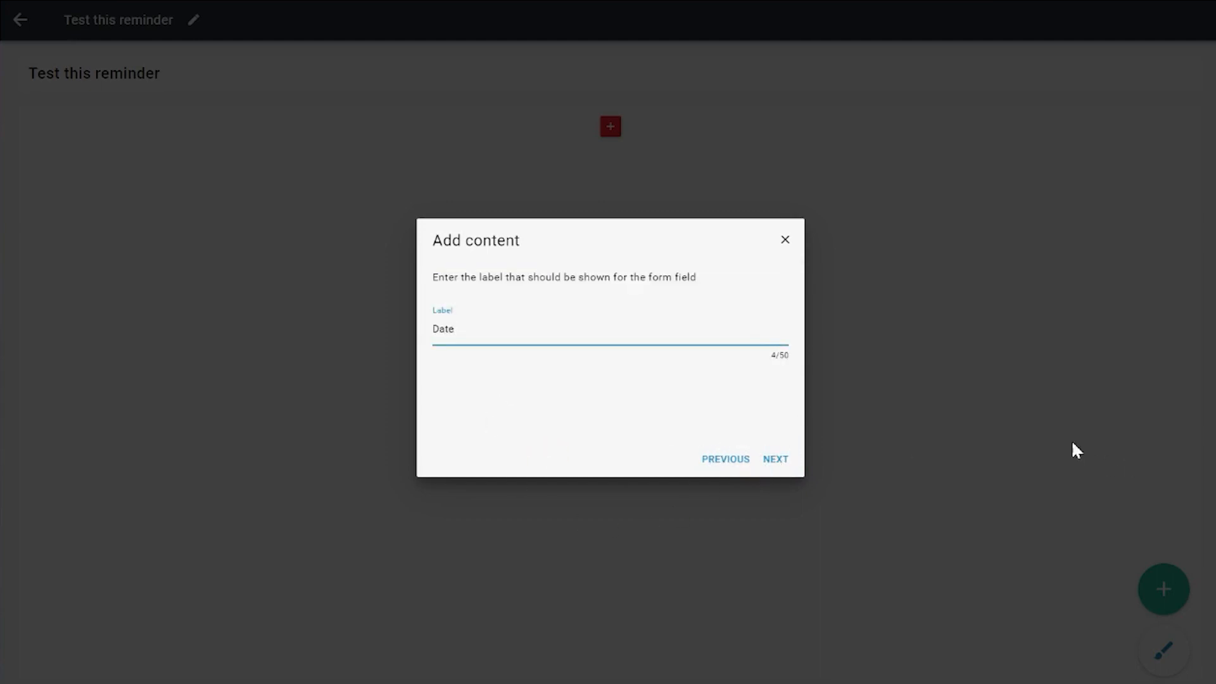
- Label the field Date and make it required, without help text, prefilled value or validation rule
{"action": "left_click", "coordinate": [780, 460]}
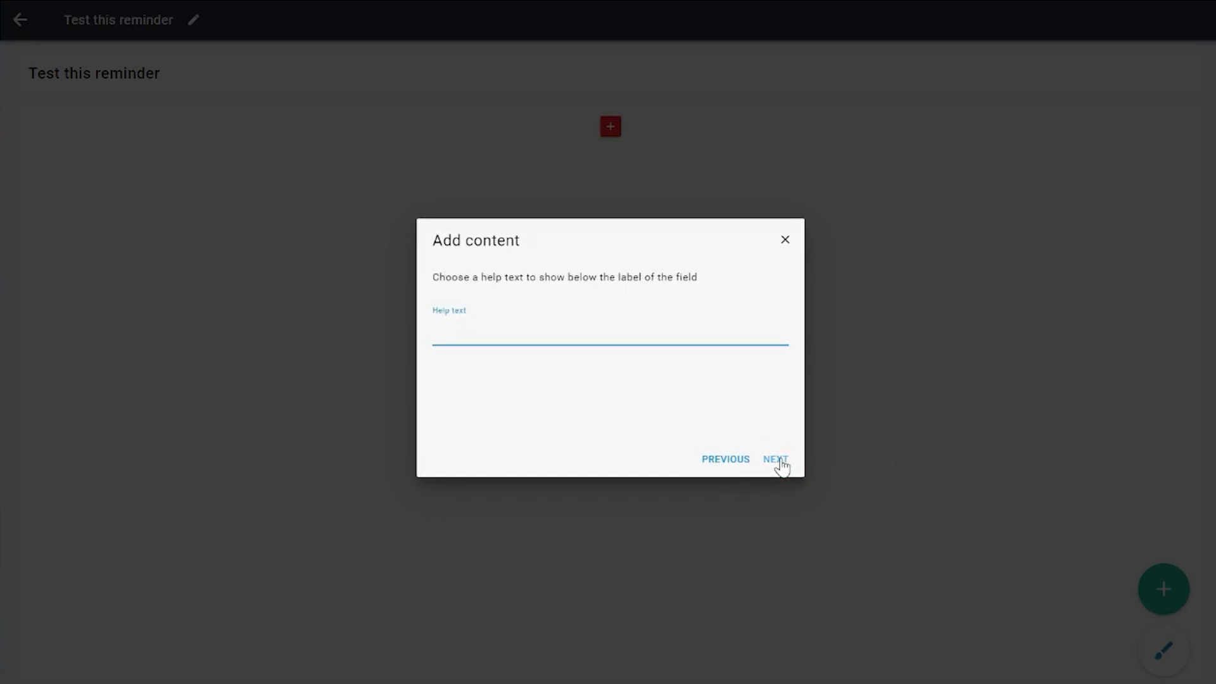
{"action": "left_click", "coordinate": [779, 461]}
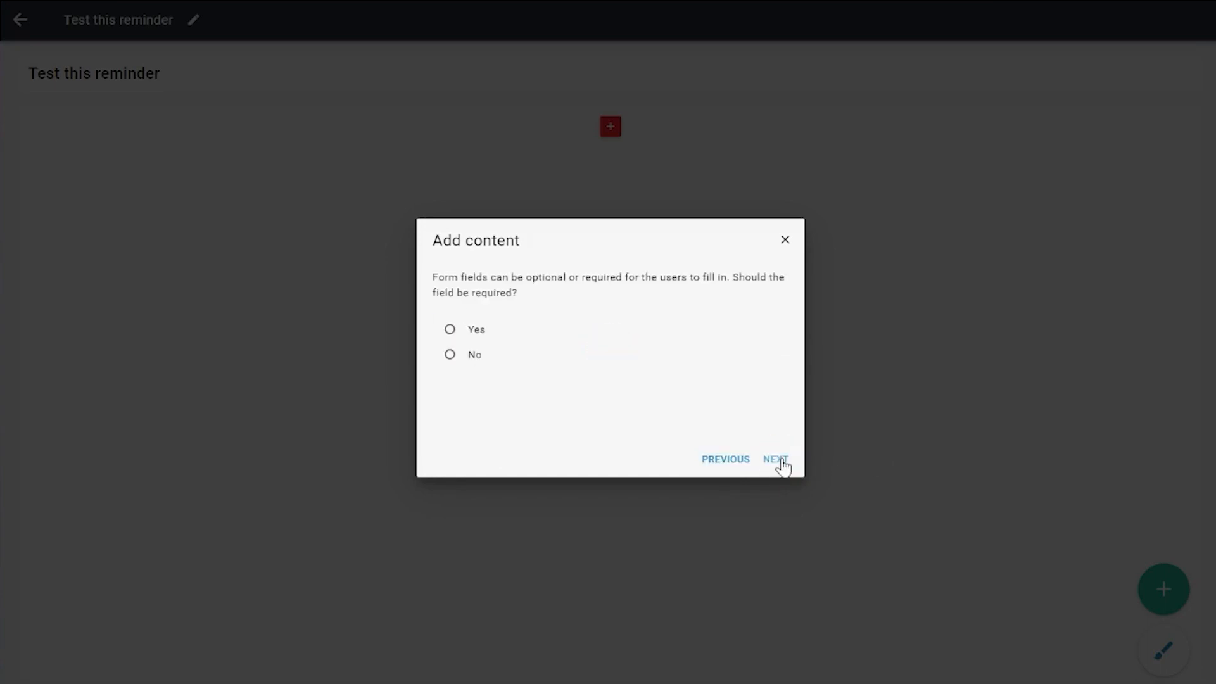
{"action": "left_click", "coordinate": [475, 336]}
{"action": "left_click", "coordinate": [775, 459]}
{"action": "left_click", "coordinate": [500, 366]}
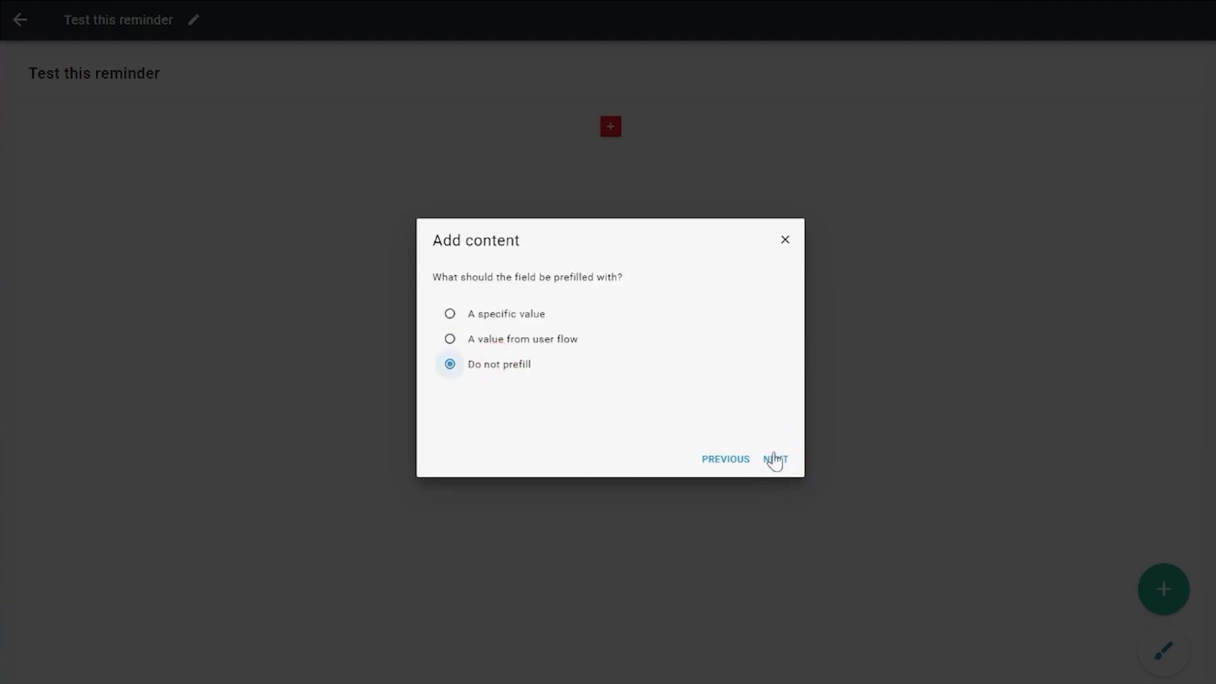
{"action": "left_click", "coordinate": [775, 458]}
{"action": "left_click", "coordinate": [477, 420]}
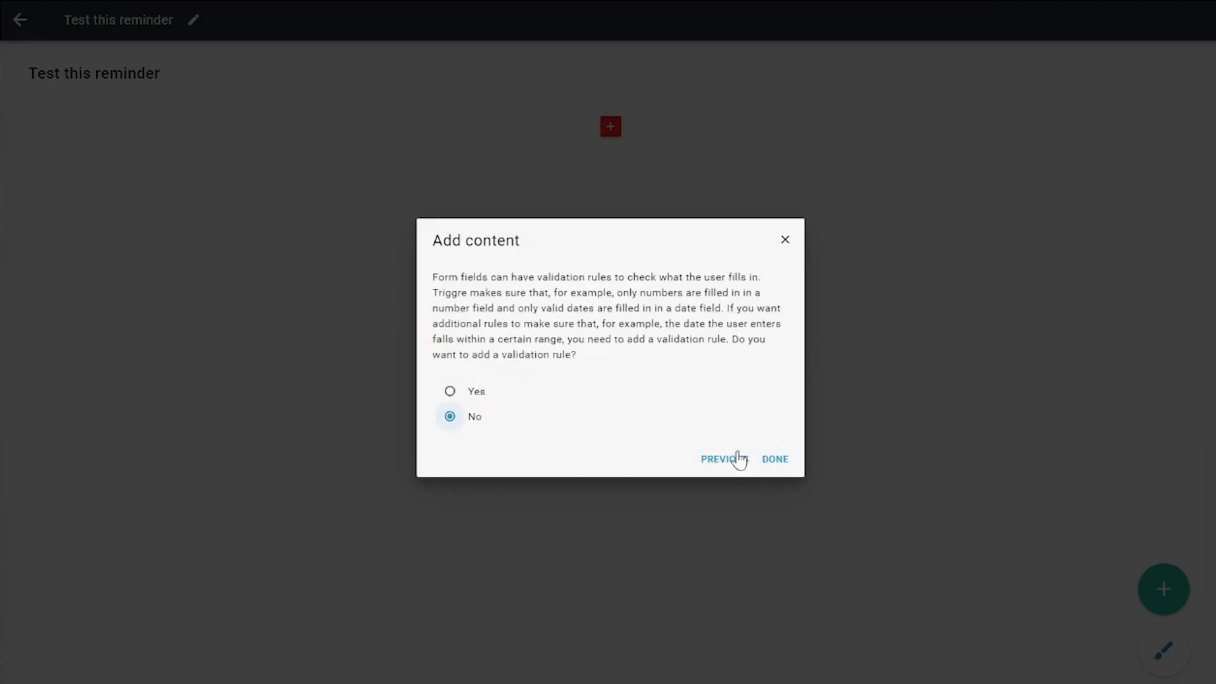
{"action": "left_click", "coordinate": [775, 459]}
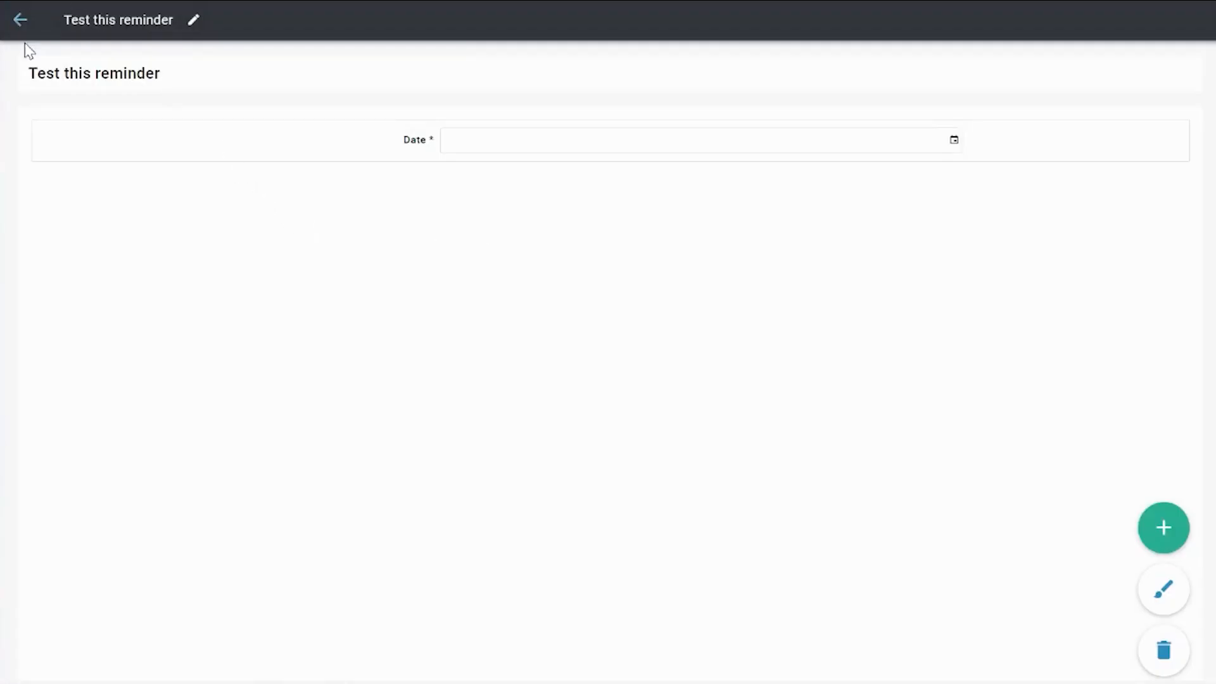
- Return to the Orders user flow and start a step from the Test this reminder page with the button text Execute test
{"action": "left_click", "coordinate": [21, 20]}
{"action": "left_click", "coordinate": [388, 510]}
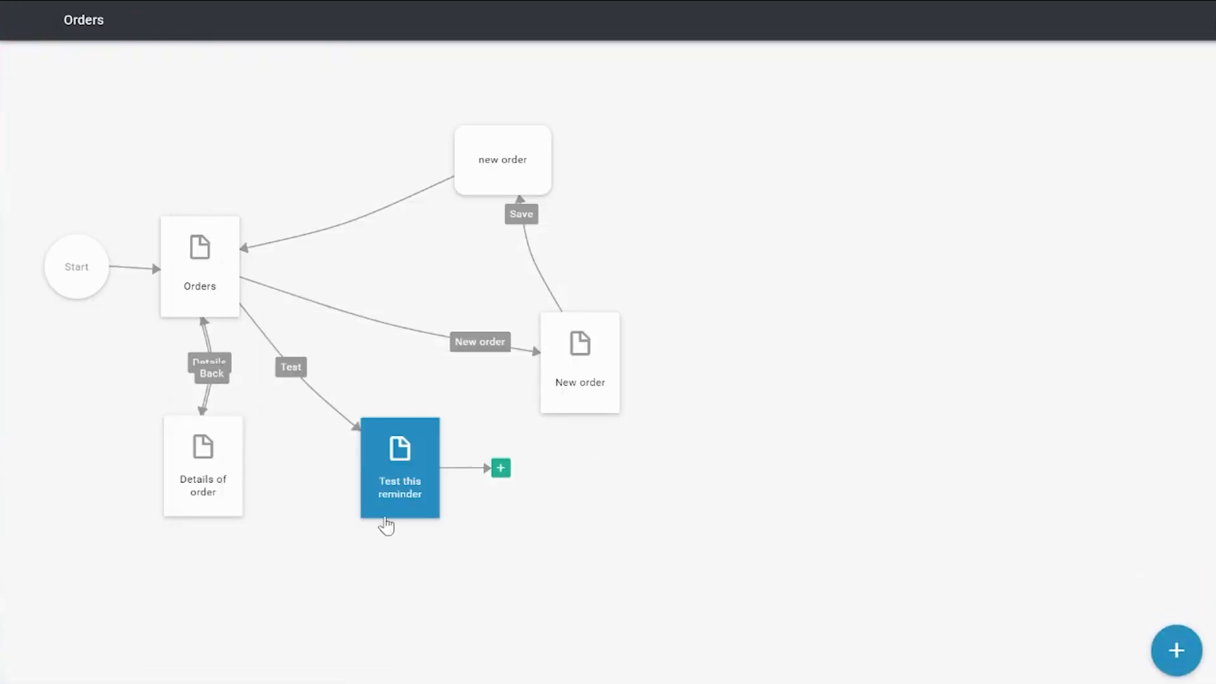
{"action": "left_click", "coordinate": [498, 468]}
{"action": "left_click", "coordinate": [562, 366]}
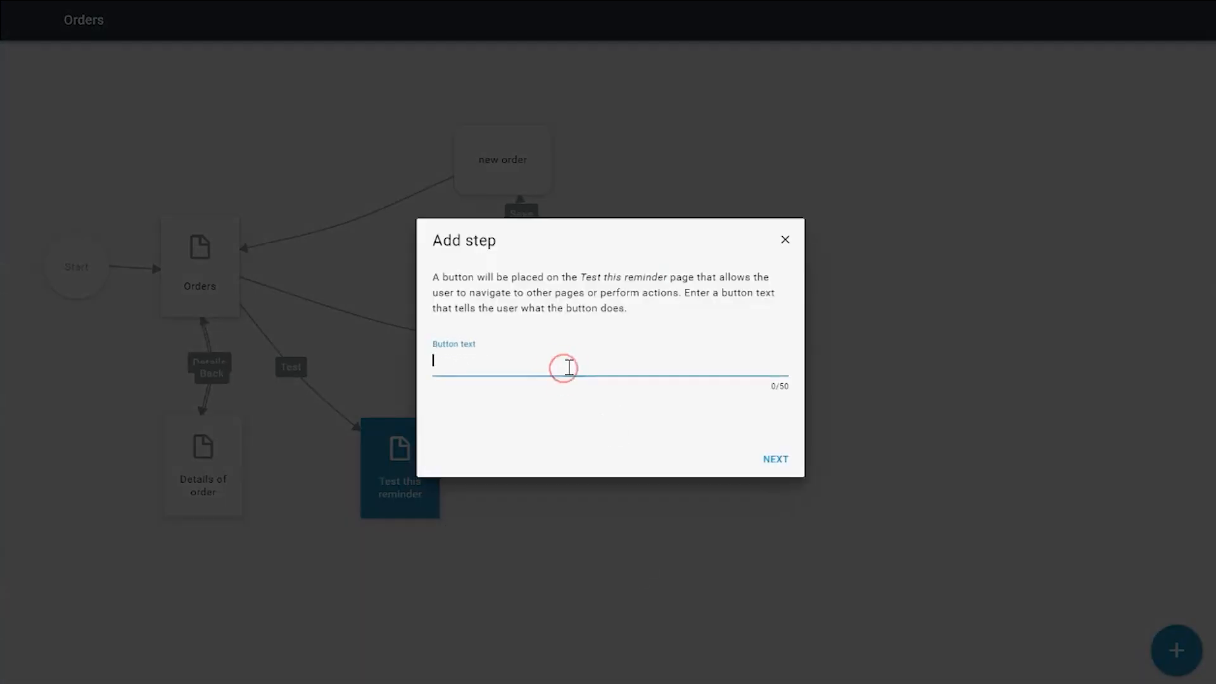
{"action": "type", "text": "Execute test"}
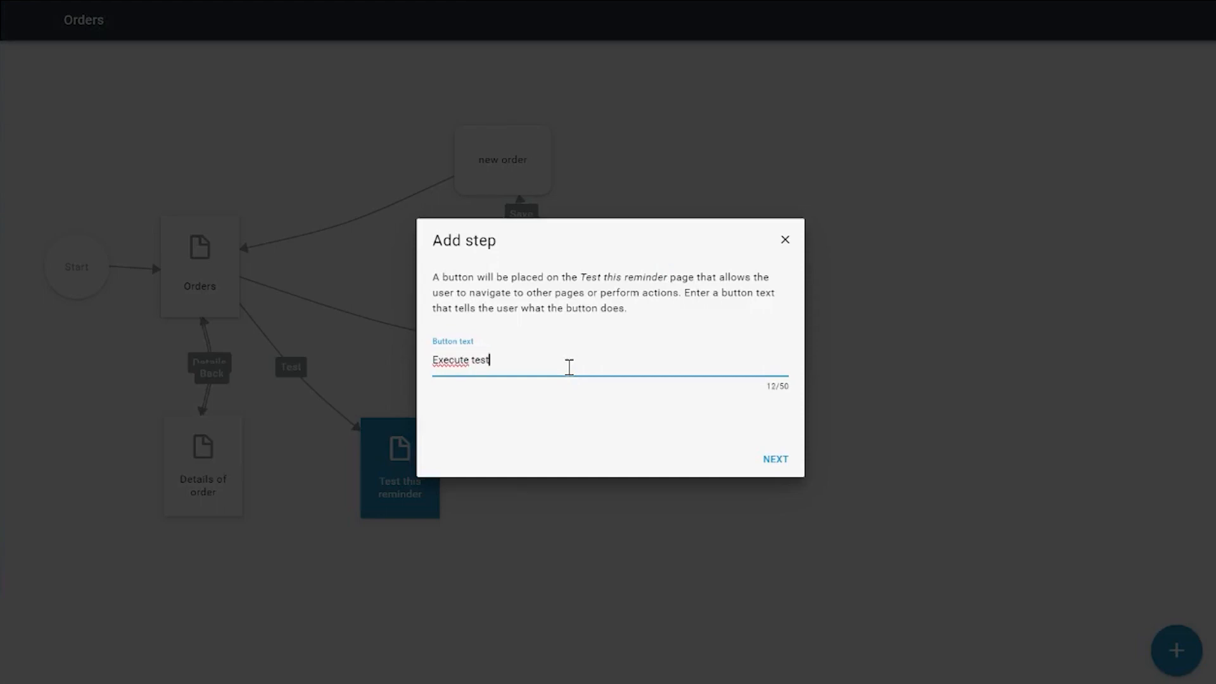
{"action": "key", "text": "Return"}
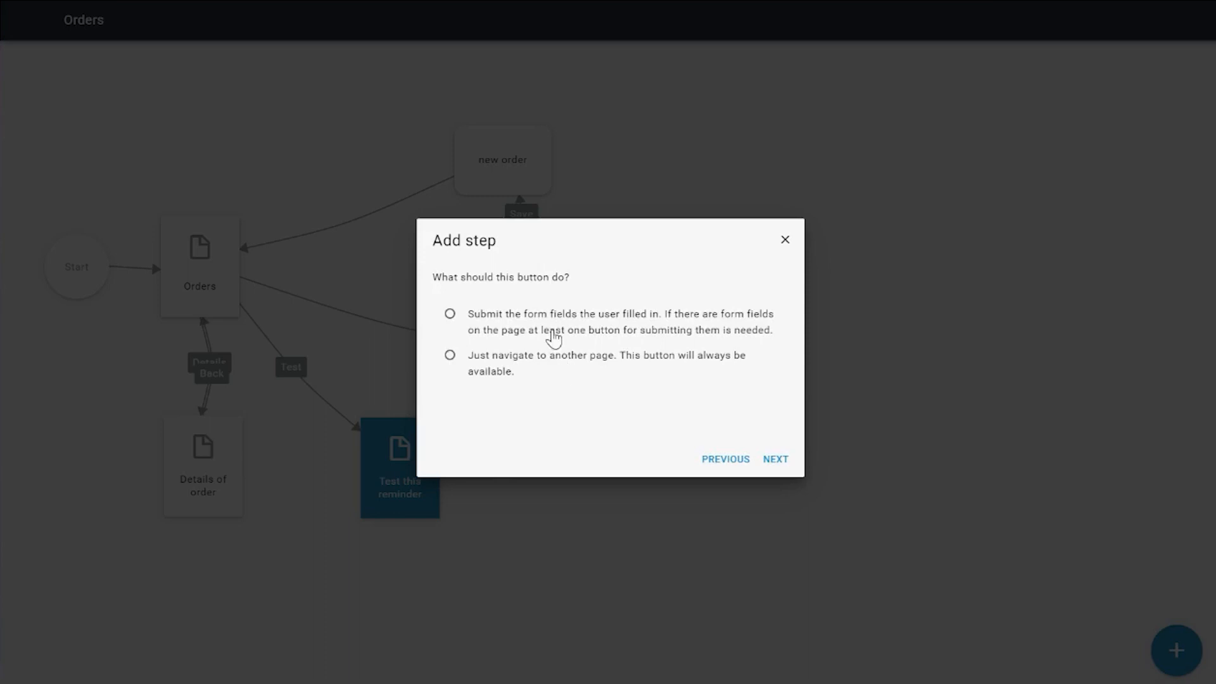
- Make the Execute test button submit the filled-in form fields, with no additional rule applied
{"action": "left_click", "coordinate": [554, 335]}
{"action": "left_click", "coordinate": [776, 459]}
{"action": "left_click", "coordinate": [507, 329]}
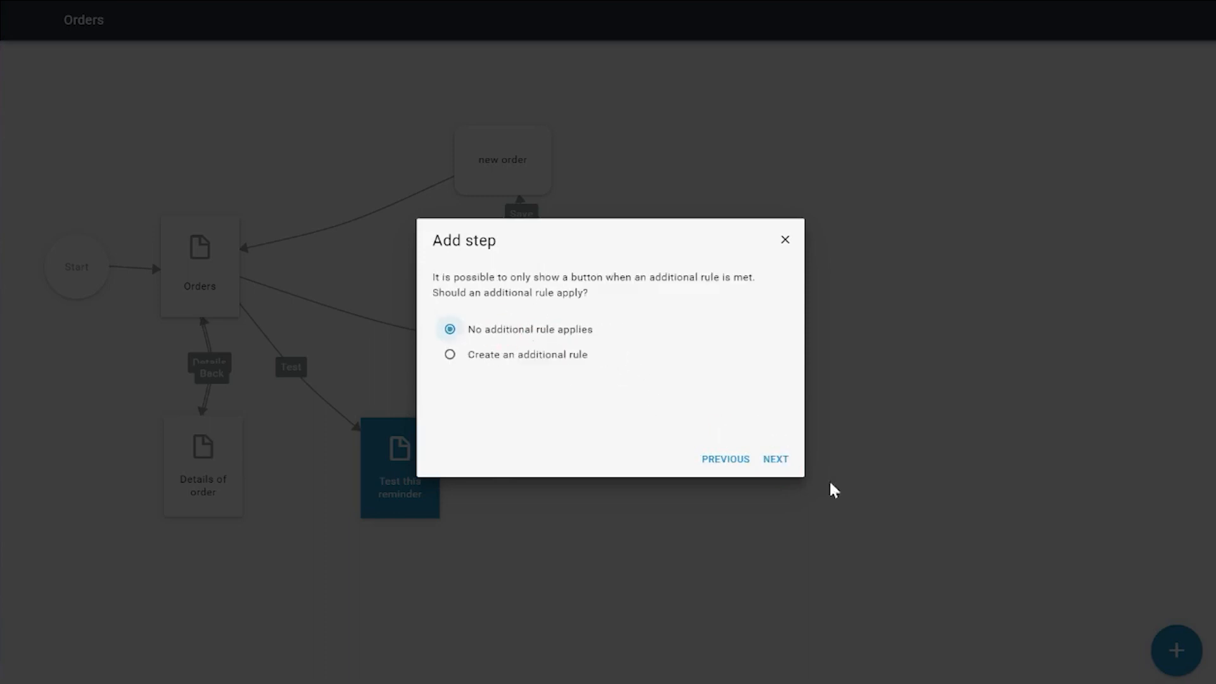
{"action": "left_click", "coordinate": [778, 460]}
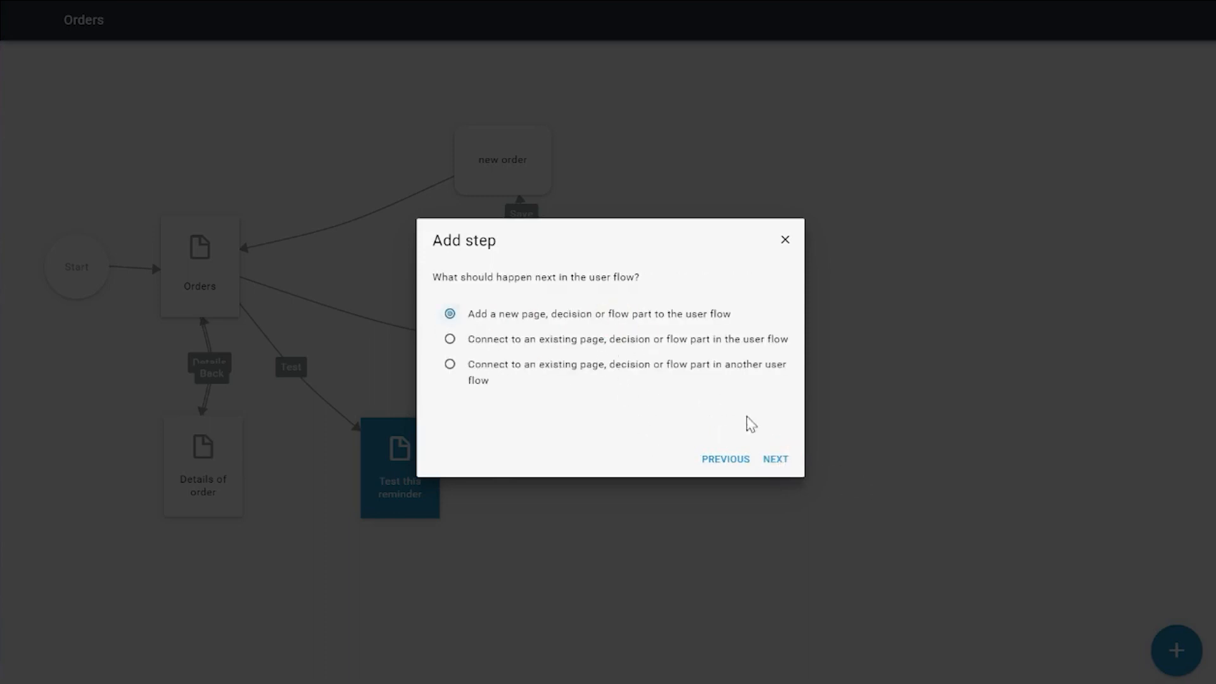
- Choose the existing Send reminder flow part as the new step following the Execute test button
{"action": "left_click", "coordinate": [778, 459]}
{"action": "left_click", "coordinate": [597, 356]}
{"action": "left_click", "coordinate": [777, 460]}
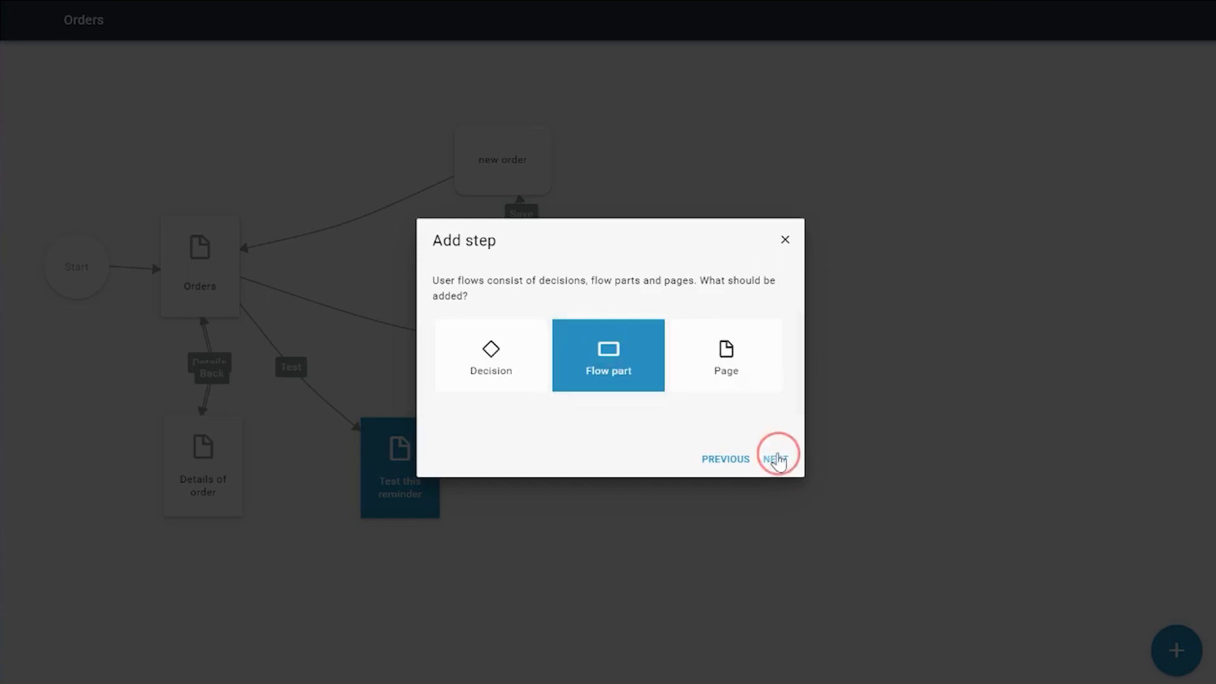
{"action": "scroll", "coordinate": [603, 396], "scroll_direction": "down", "scroll_amount": 10}
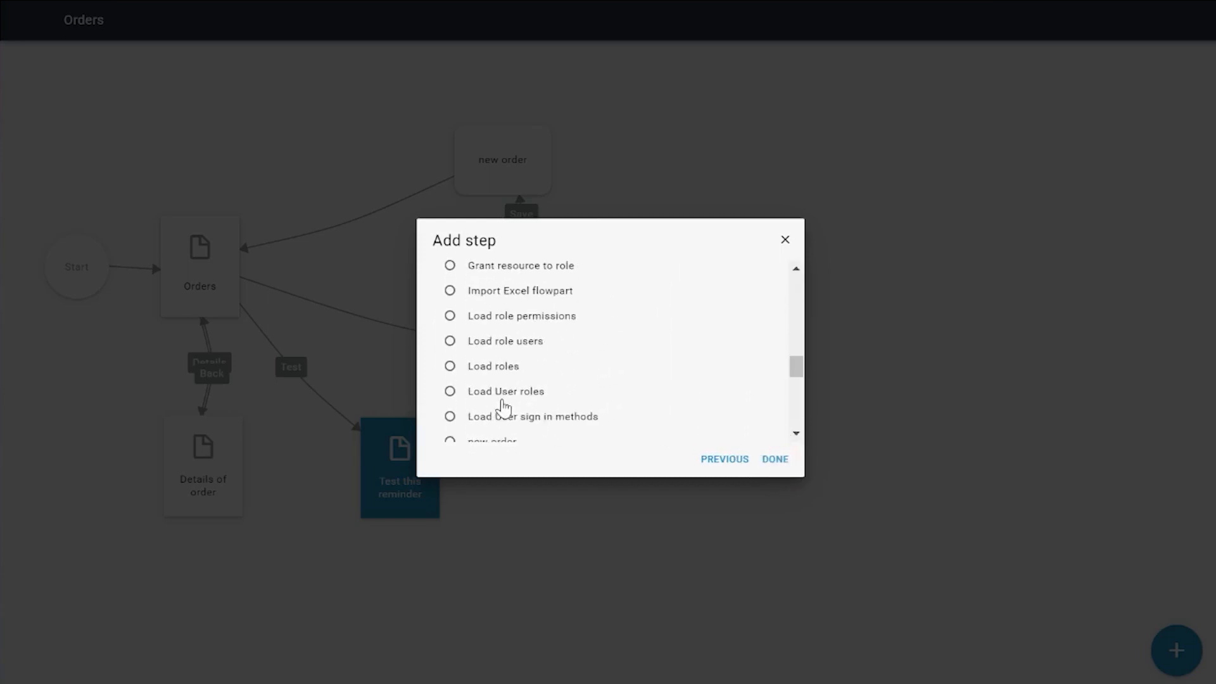
{"action": "scroll", "coordinate": [602, 397], "scroll_direction": "down", "scroll_amount": 6}
{"action": "left_click", "coordinate": [529, 349]}
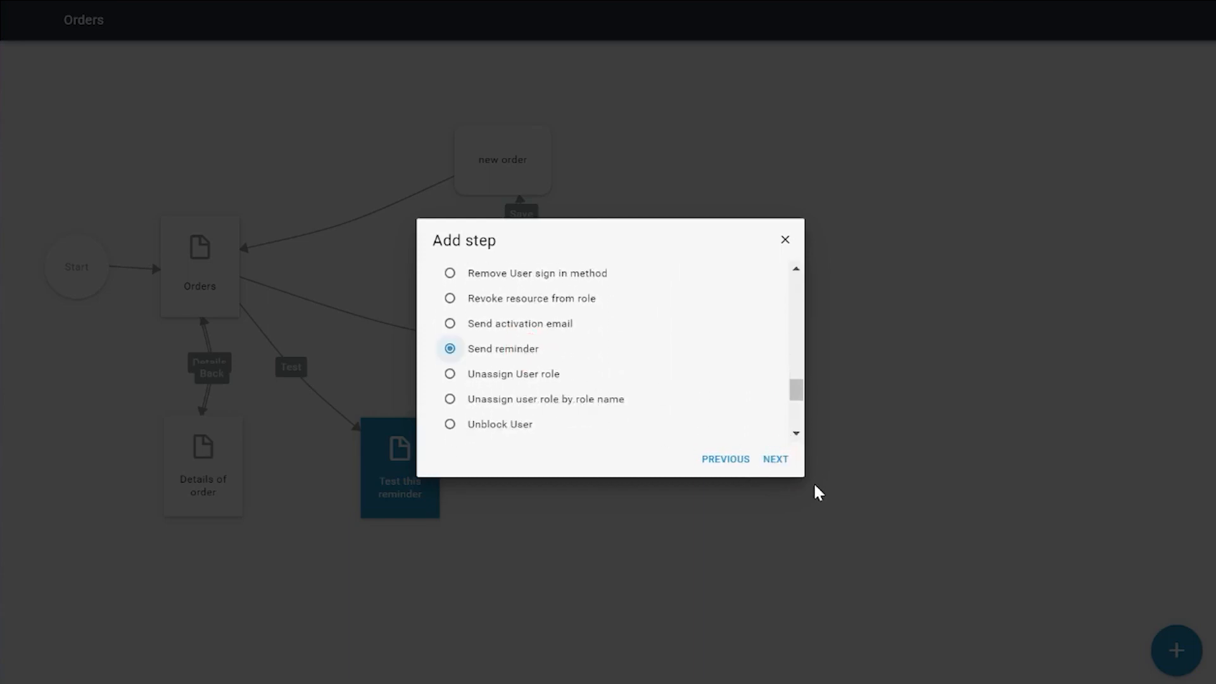
{"action": "left_click", "coordinate": [768, 460]}
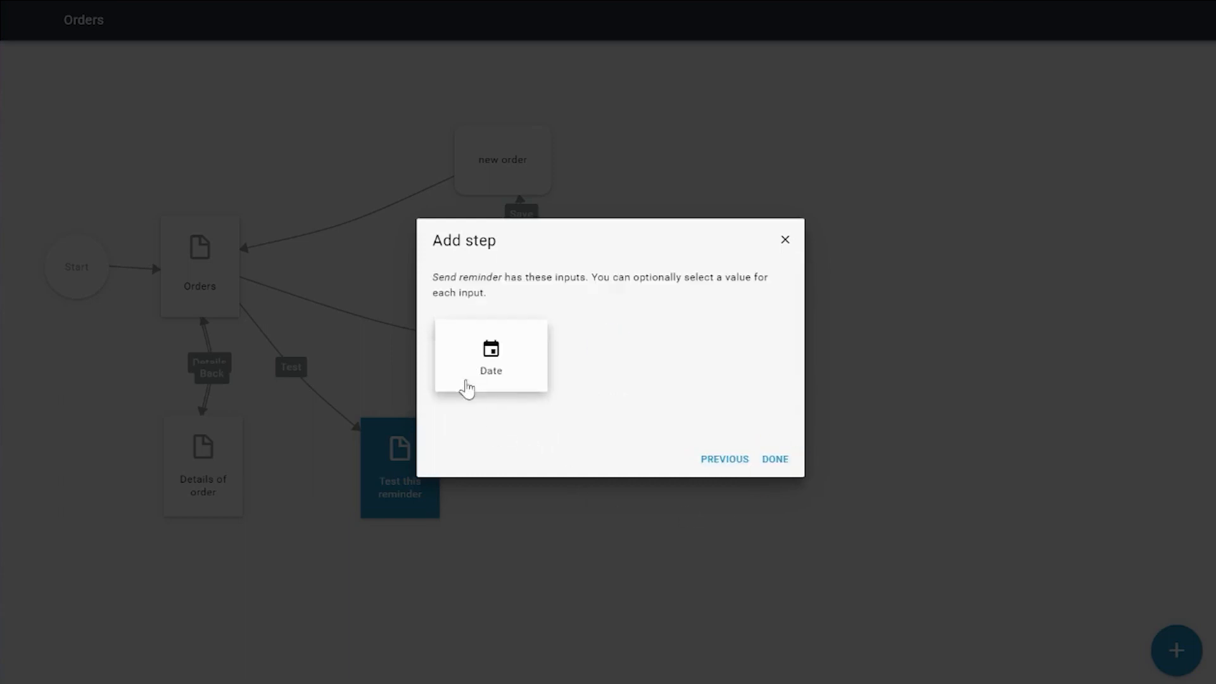
- Fill the Date input of Send reminder with the Date field from the Test this reminder page and finish the step
{"action": "left_click", "coordinate": [481, 376]}
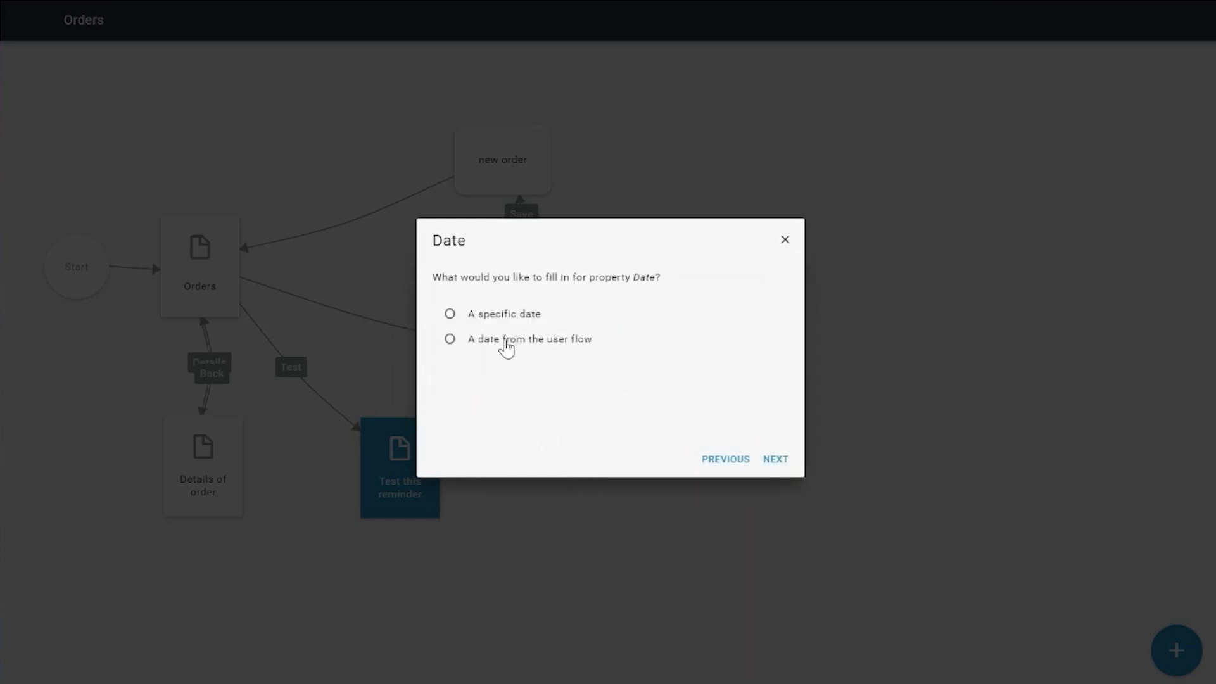
{"action": "left_click", "coordinate": [505, 342]}
{"action": "left_click", "coordinate": [784, 467]}
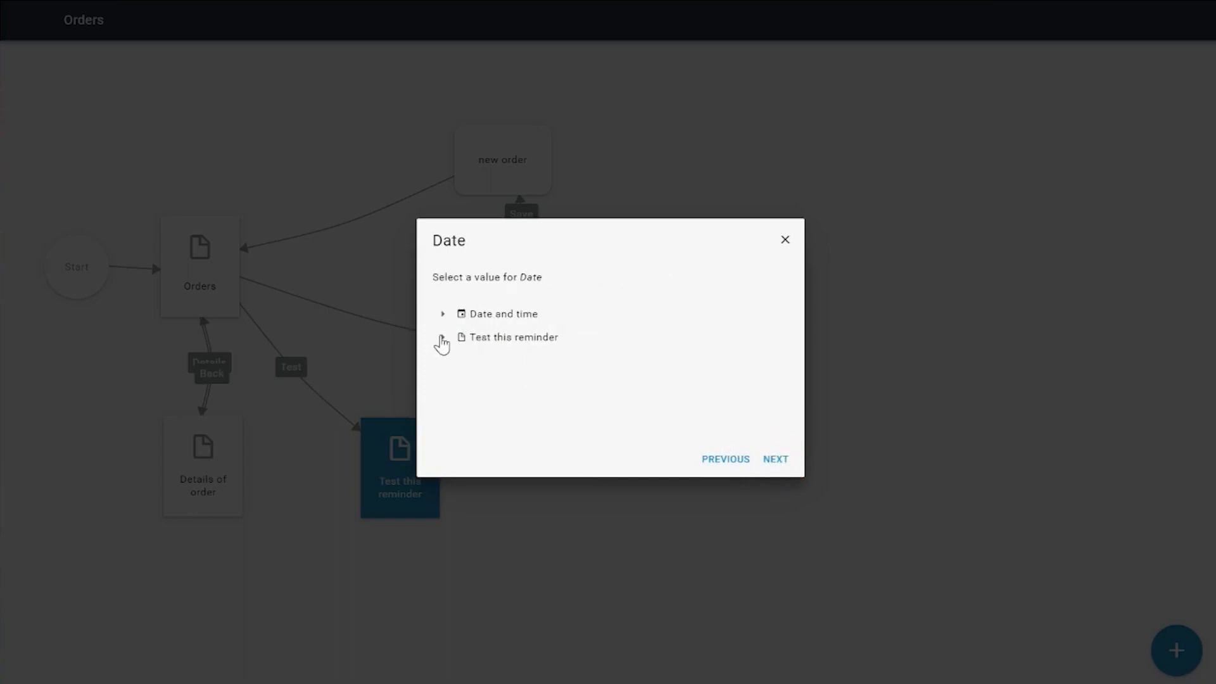
{"action": "left_click", "coordinate": [443, 338]}
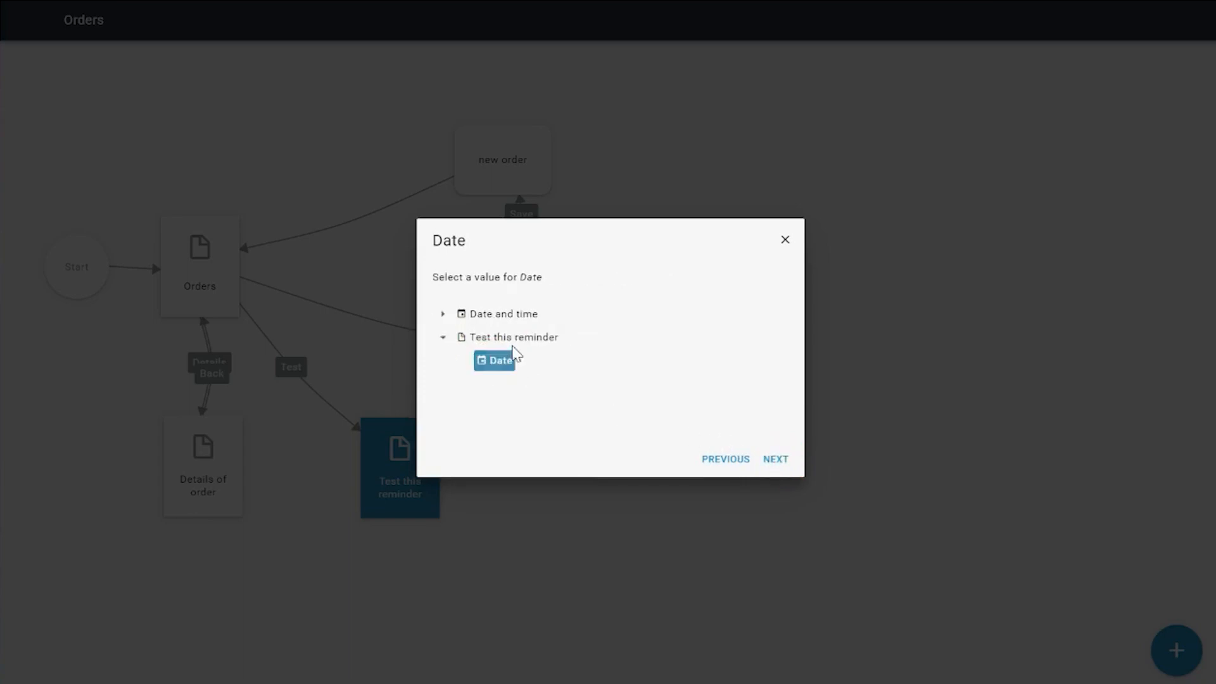
{"action": "left_click", "coordinate": [783, 466]}
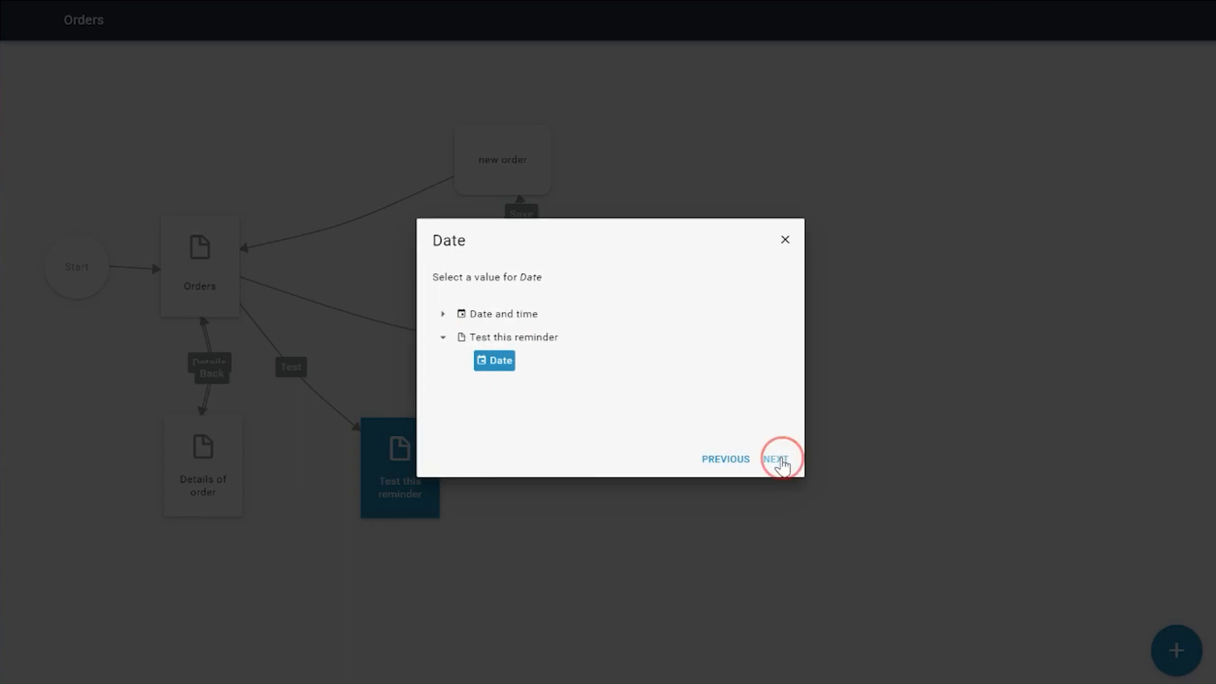
{"action": "left_click", "coordinate": [784, 466]}
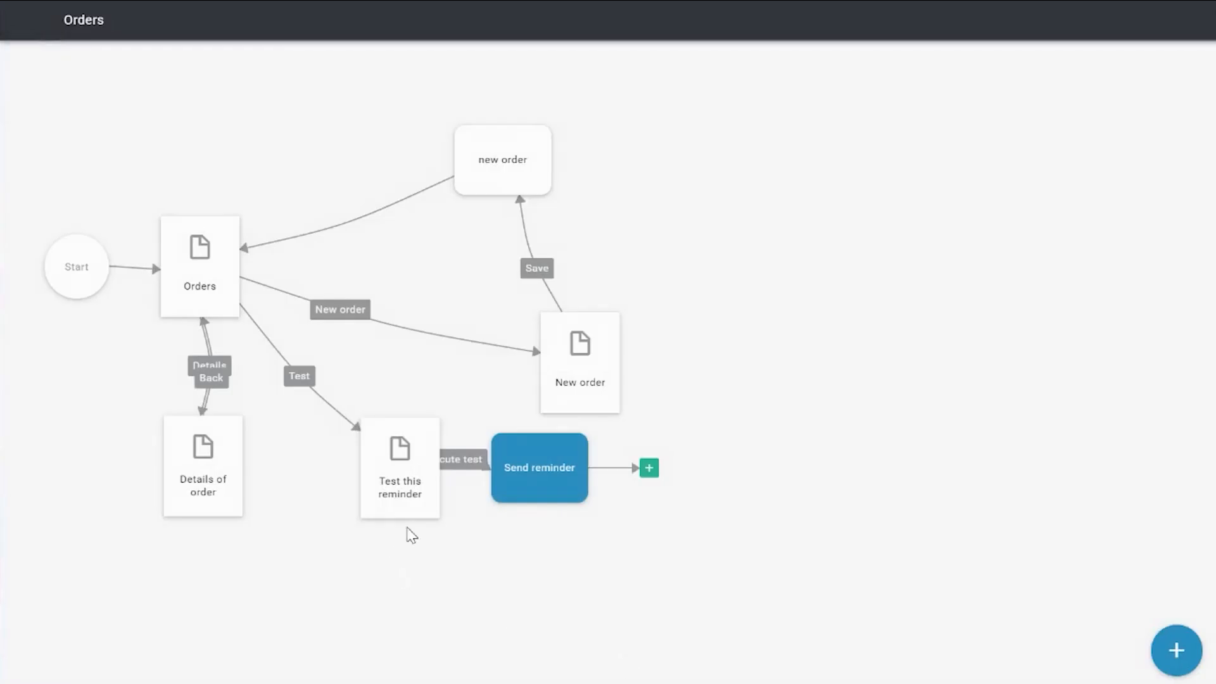
- Move the Test this reminder page further down and connect Send reminder to the existing Orders page
{"action": "left_click_drag", "start_coordinate": [372, 485], "coordinate": [372, 614]}
{"action": "left_click", "coordinate": [647, 468]}
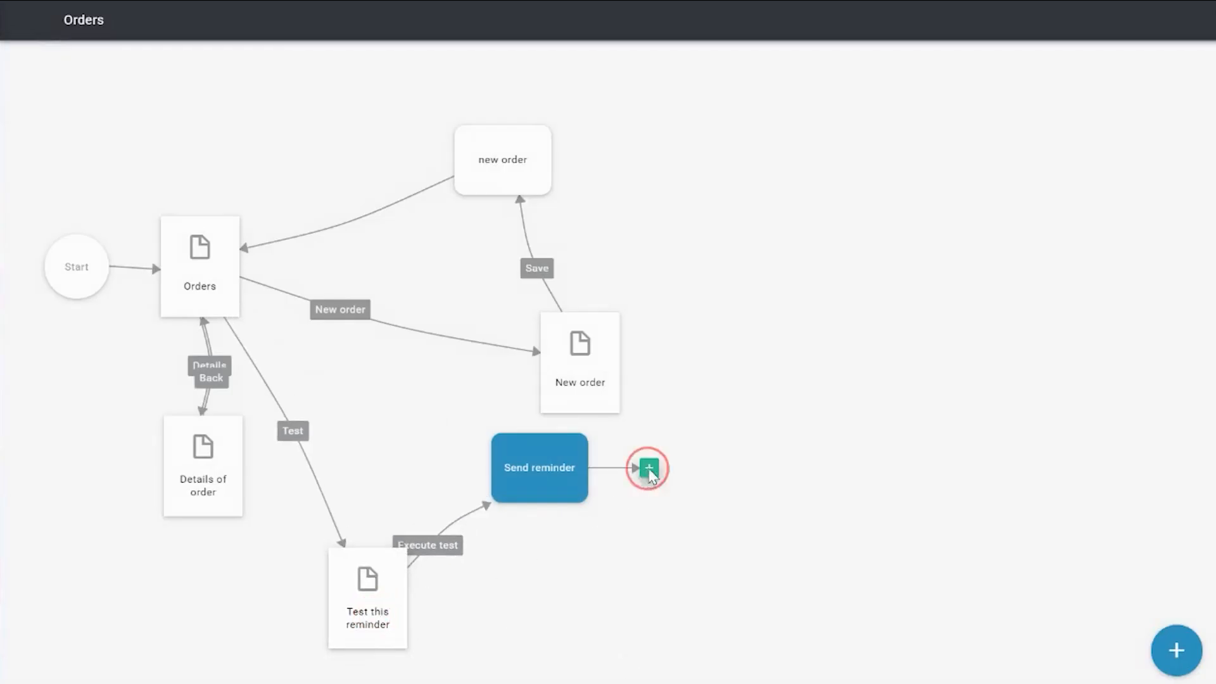
{"action": "left_click", "coordinate": [560, 340]}
{"action": "left_click", "coordinate": [775, 460]}
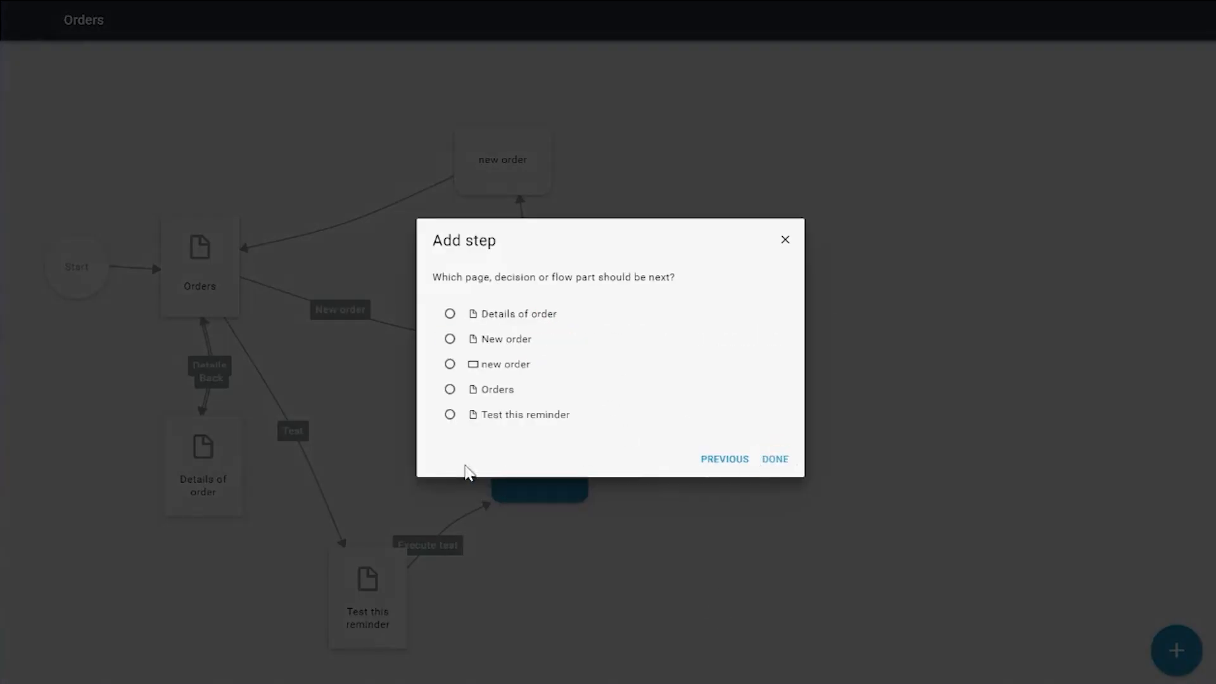
{"action": "left_click", "coordinate": [499, 390]}
{"action": "left_click", "coordinate": [777, 460]}
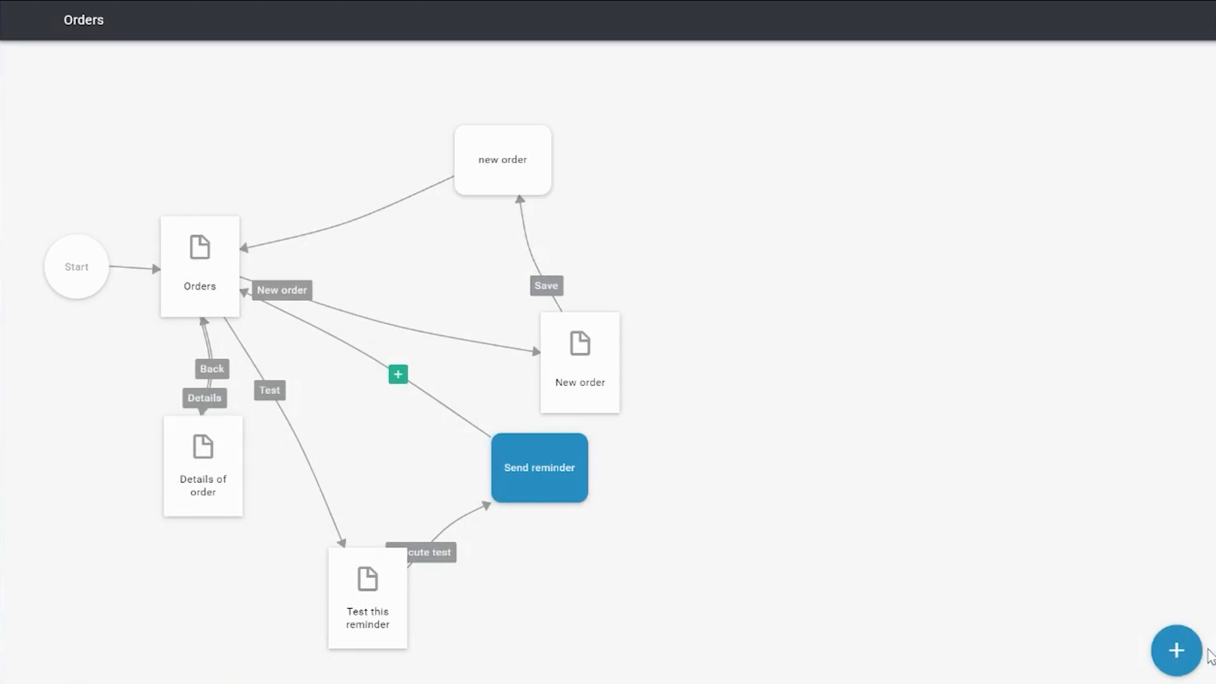
- Leave the Orders flow and publish the design to the Lab environment, confirming the overwrite
{"action": "left_click", "coordinate": [21, 14]}
{"action": "left_click", "coordinate": [19, 21]}
{"action": "left_click", "coordinate": [144, 20]}
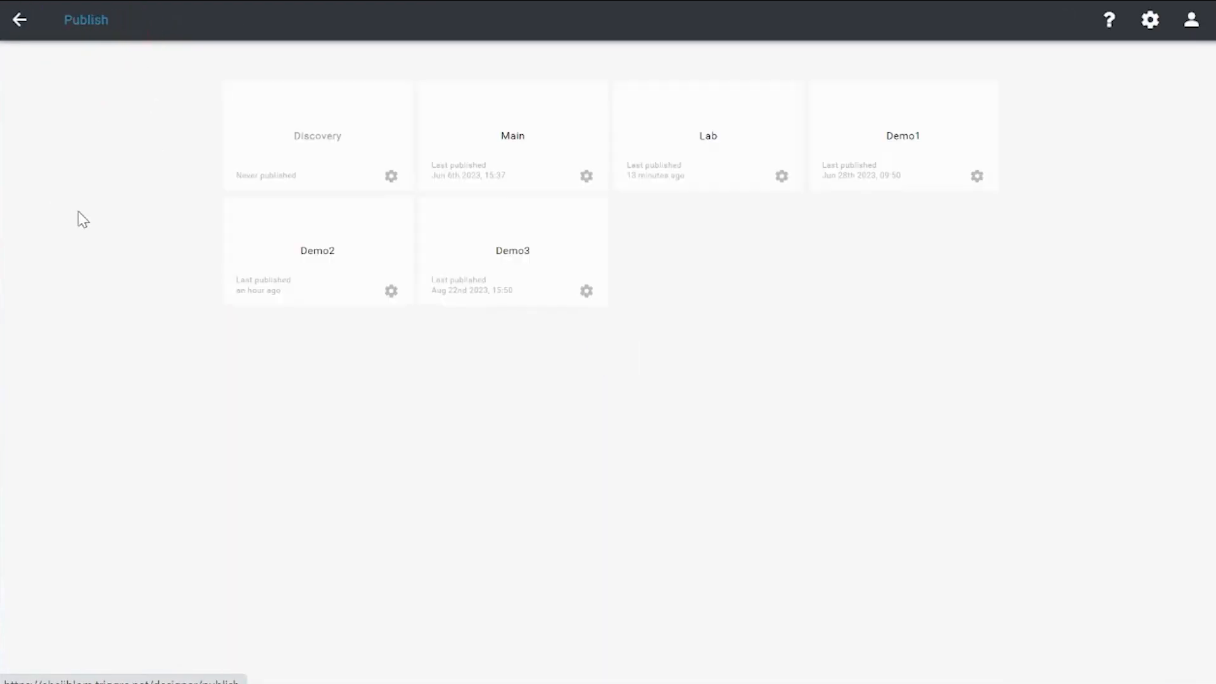
{"action": "left_click", "coordinate": [710, 104]}
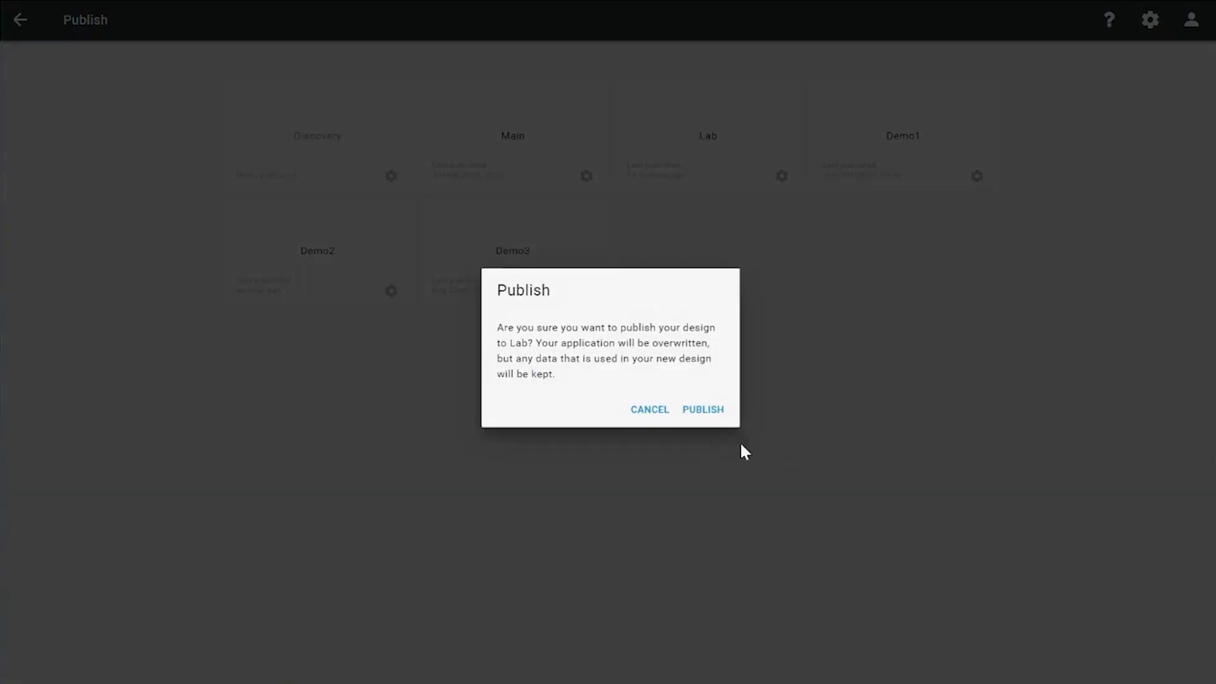
{"action": "left_click", "coordinate": [703, 409]}
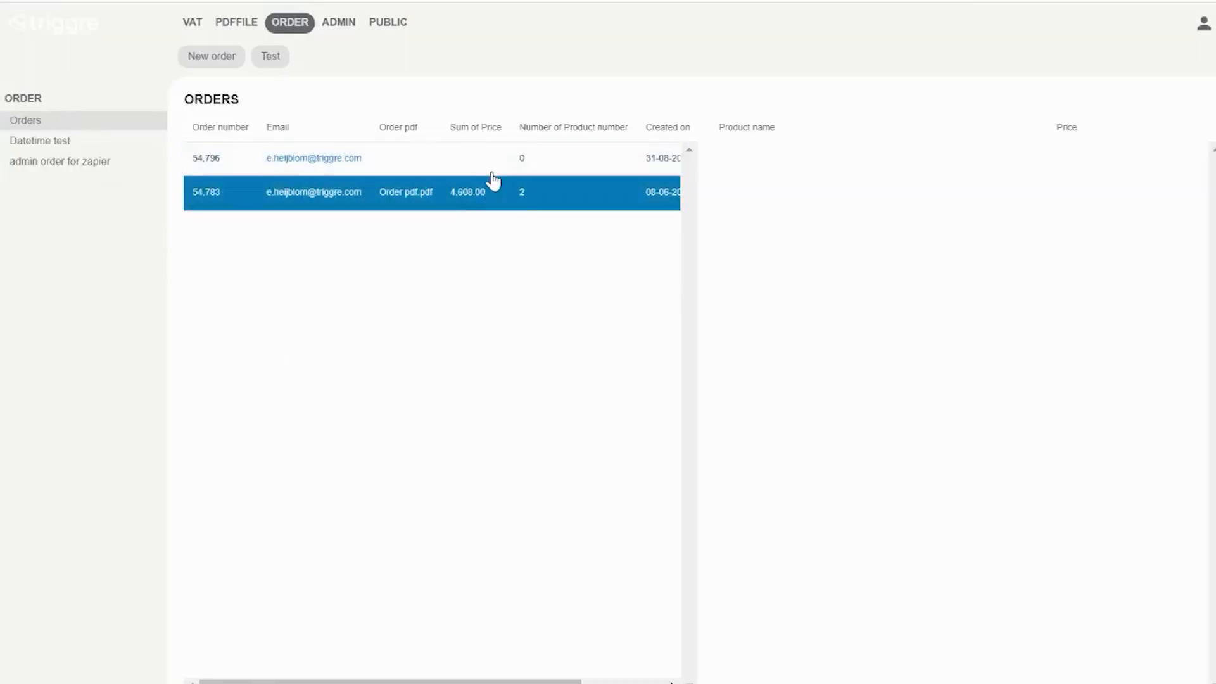
- In the published Lab application, execute the reminder test with the date 19-10-2023 and check the Reminder sent on column in the orders list
{"action": "left_click", "coordinate": [341, 679]}
{"action": "left_click_drag", "start_coordinate": [341, 679], "coordinate": [425, 679]}
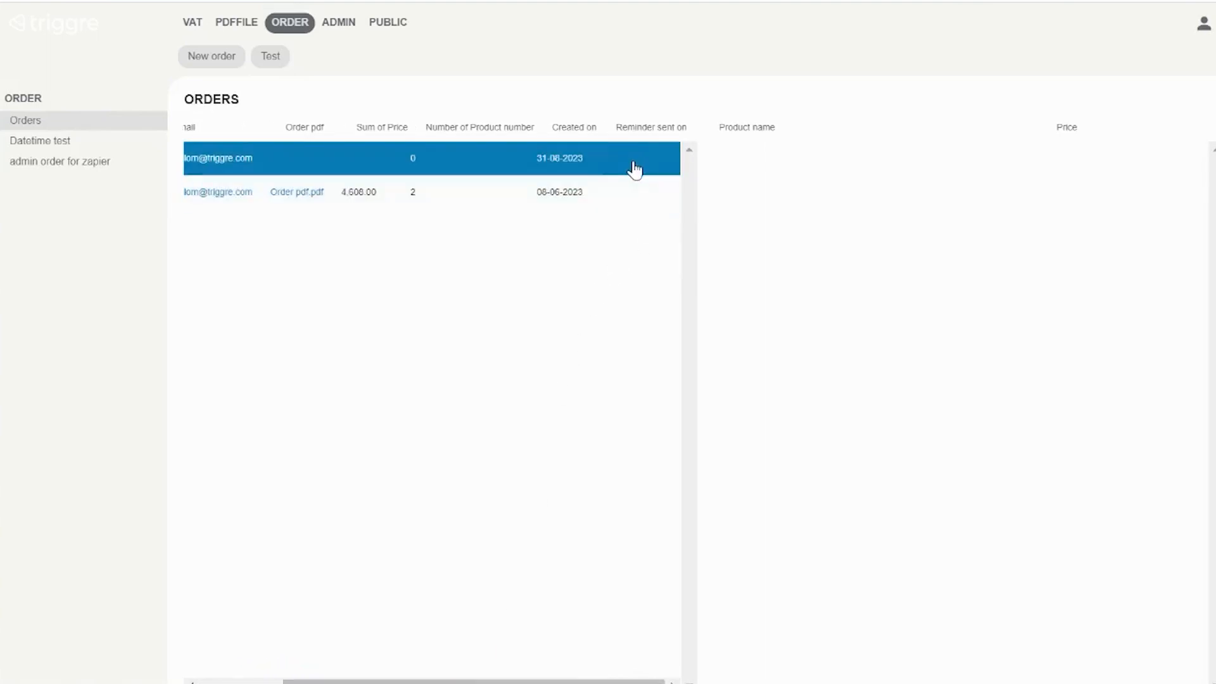
{"action": "left_click", "coordinate": [270, 62]}
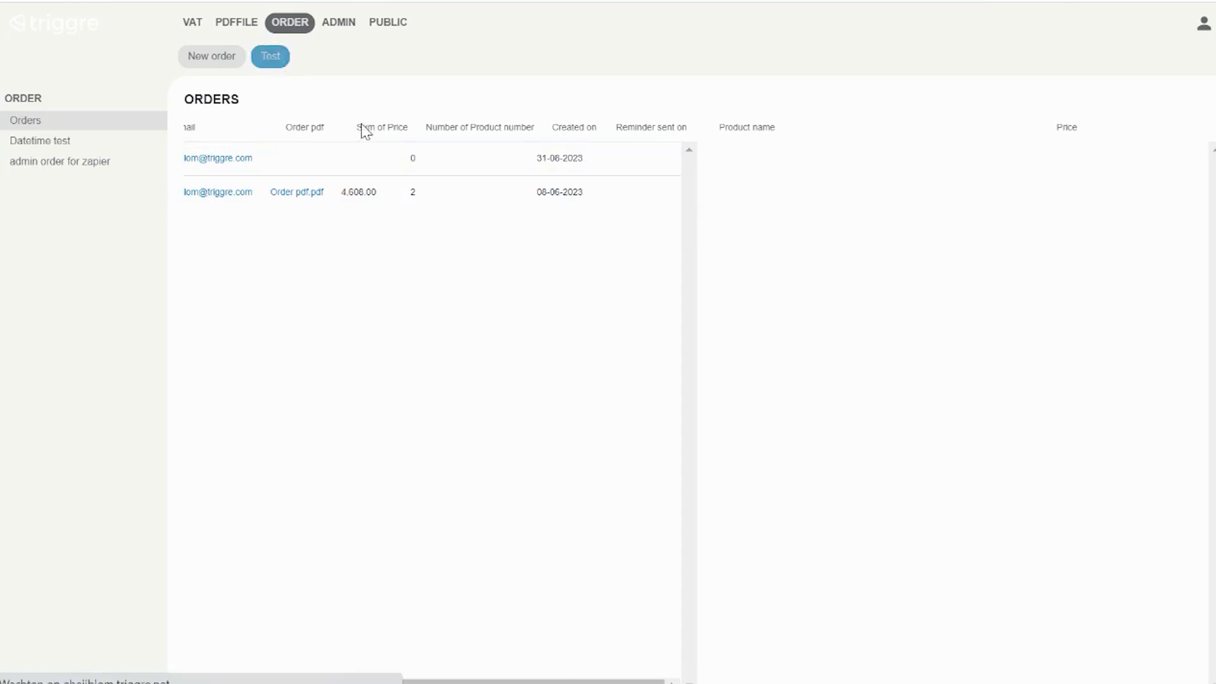
{"action": "left_click", "coordinate": [607, 138]}
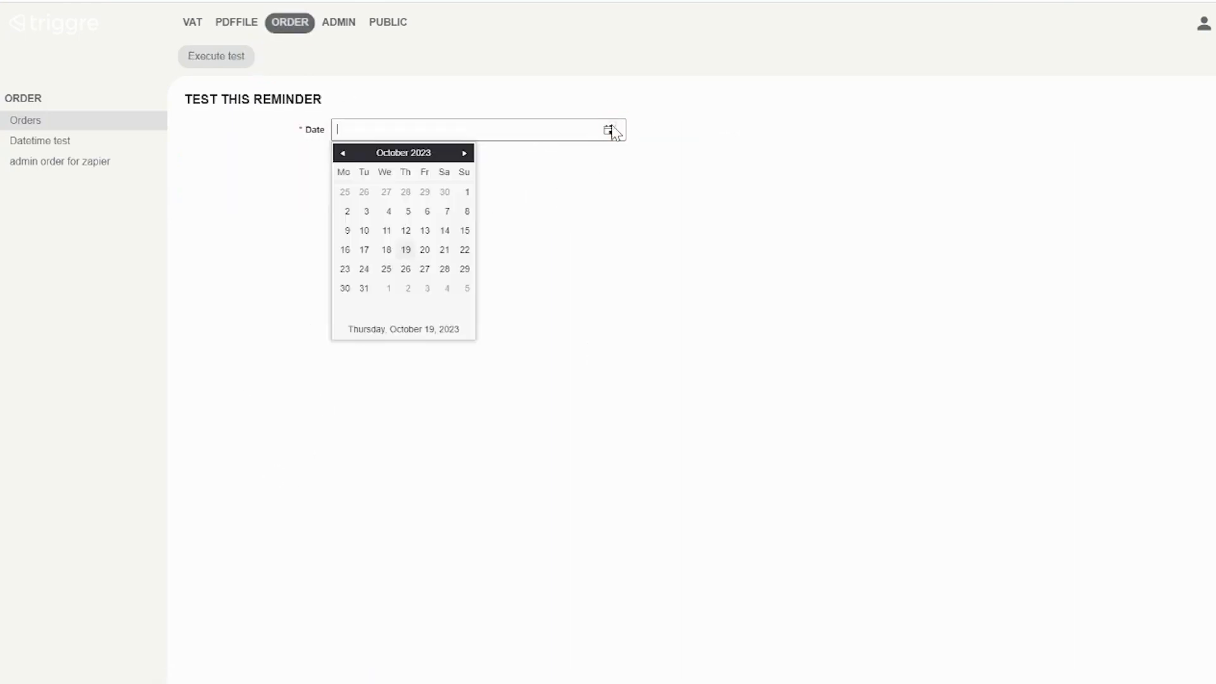
{"action": "left_click", "coordinate": [412, 329]}
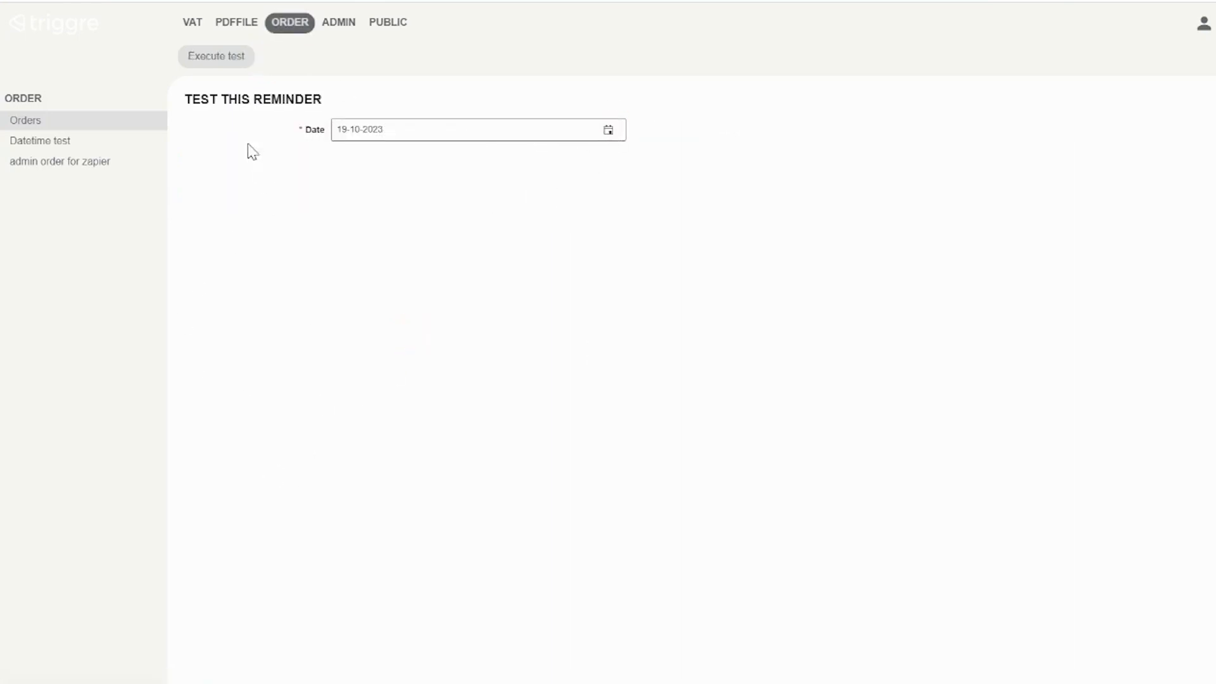
{"action": "left_click", "coordinate": [195, 68]}
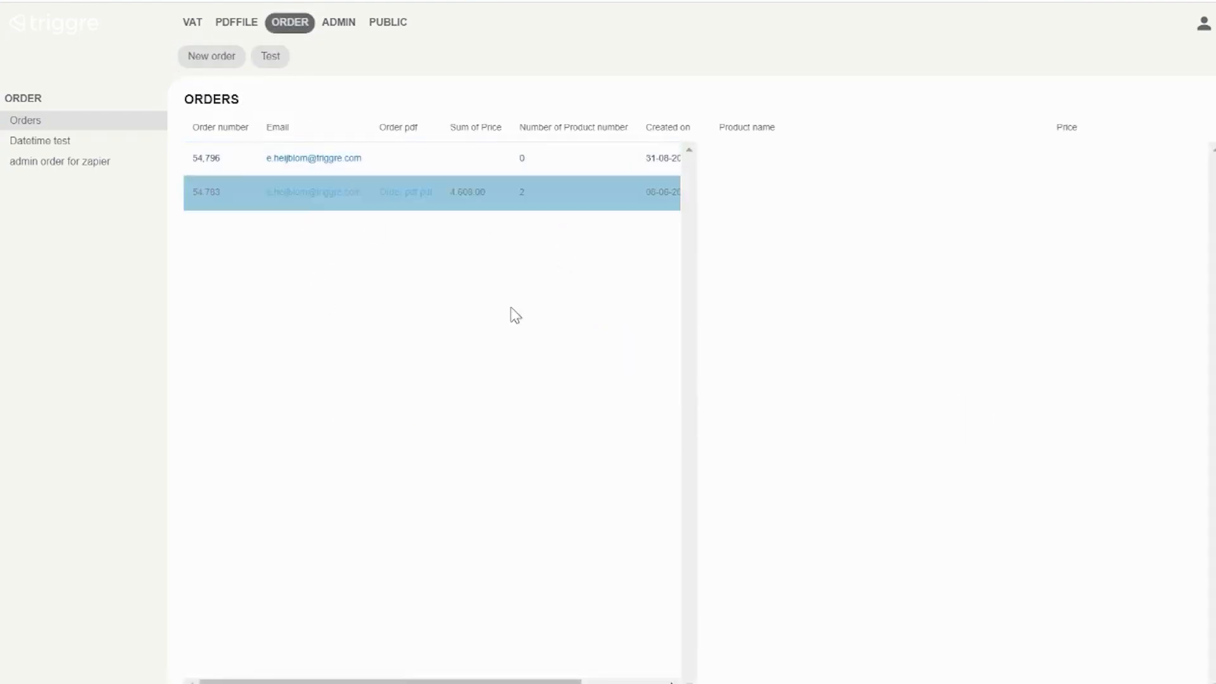
{"action": "left_click", "coordinate": [432, 678]}
{"action": "left_click_drag", "start_coordinate": [432, 683], "coordinate": [517, 683]}
{"action": "left_click", "coordinate": [634, 176]}
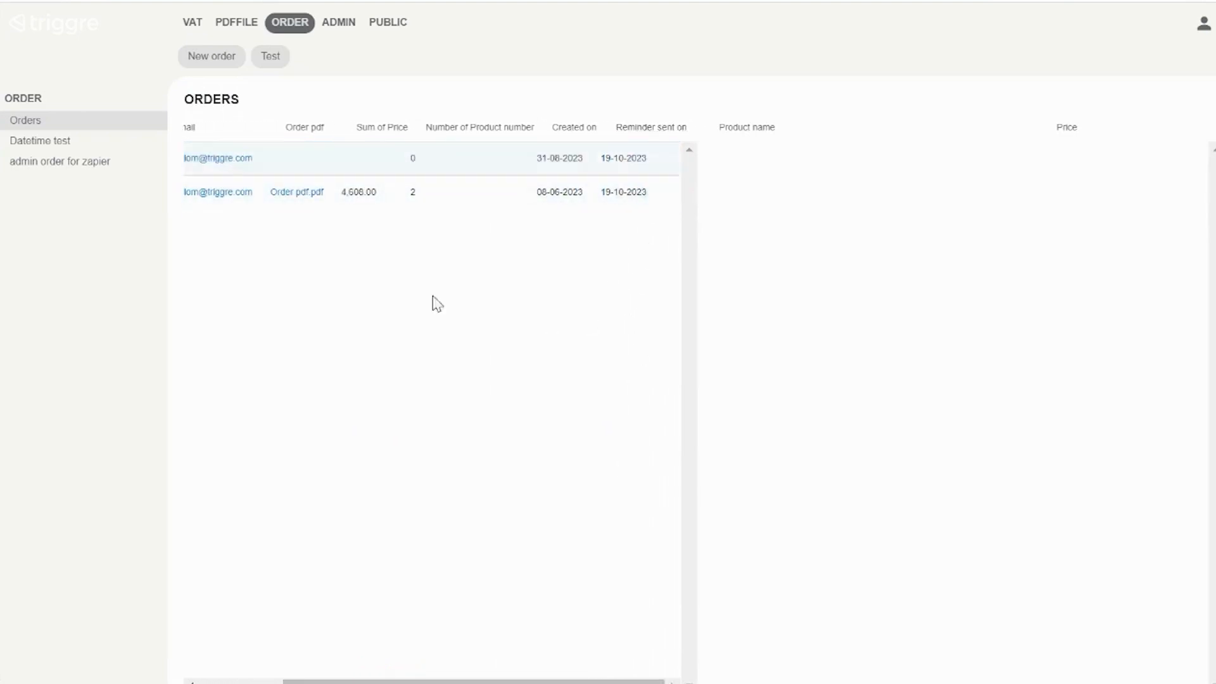
- Execute the reminder test a second time with the same date, 19-10-2023, and recheck the Reminder sent on column for both orders
{"action": "left_click", "coordinate": [279, 63]}
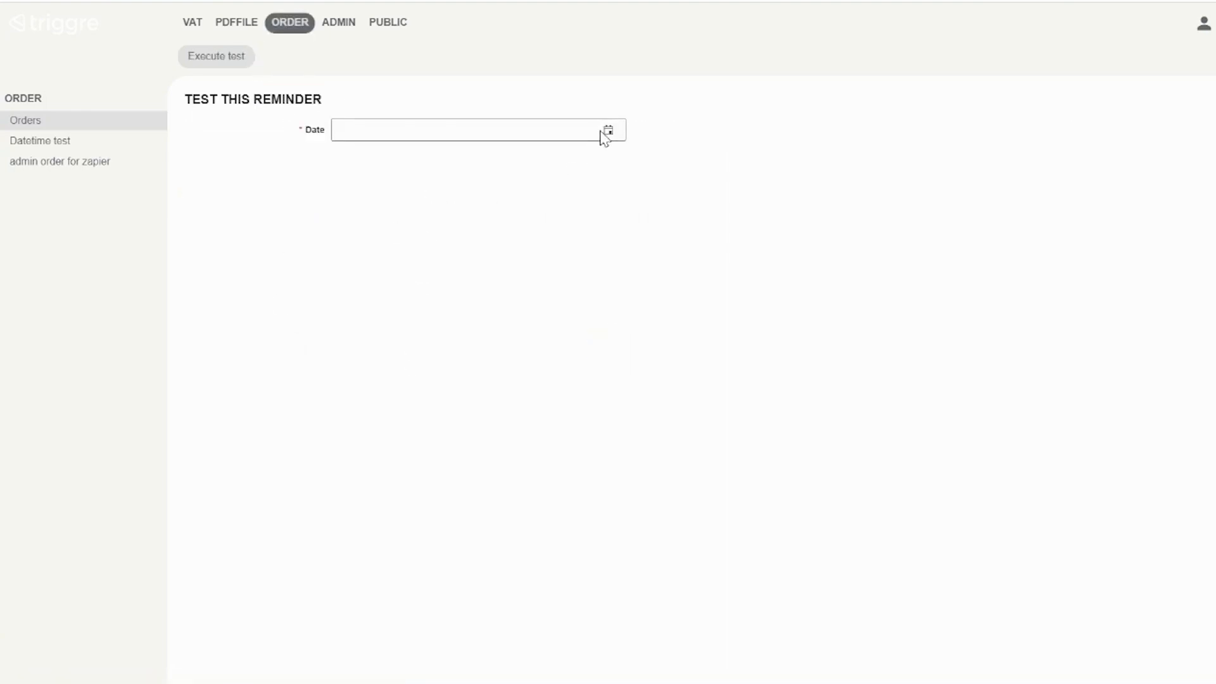
{"action": "left_click", "coordinate": [608, 130]}
{"action": "left_click", "coordinate": [428, 329]}
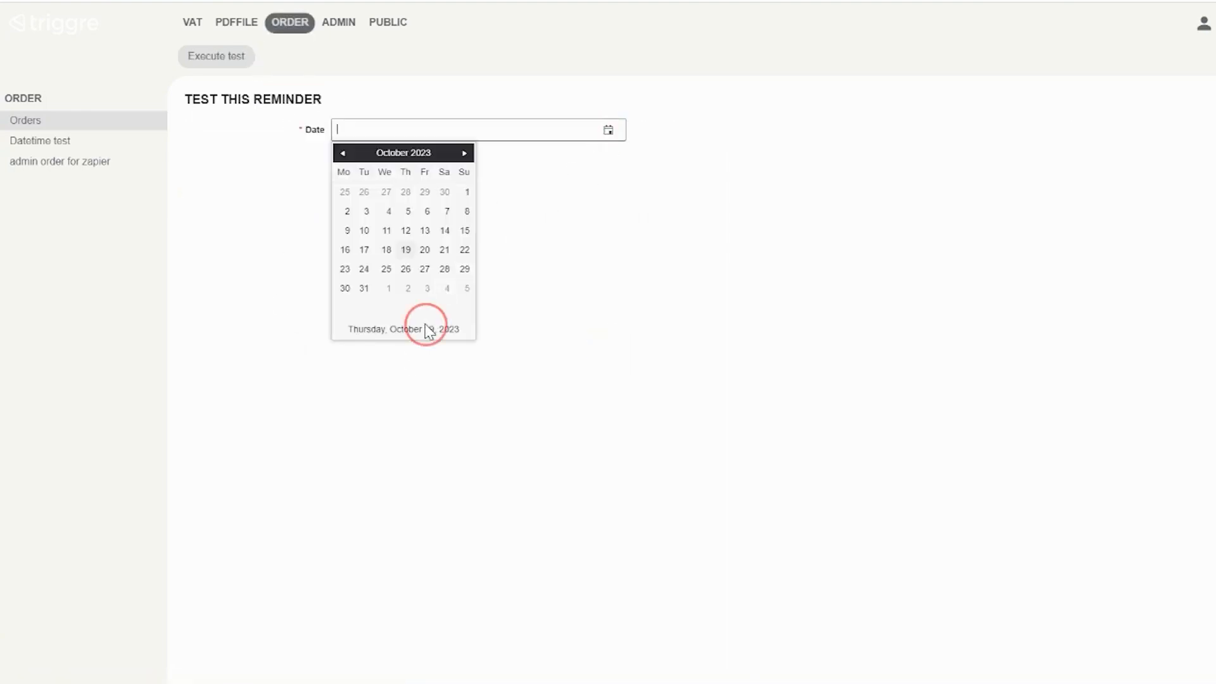
{"action": "left_click", "coordinate": [201, 63]}
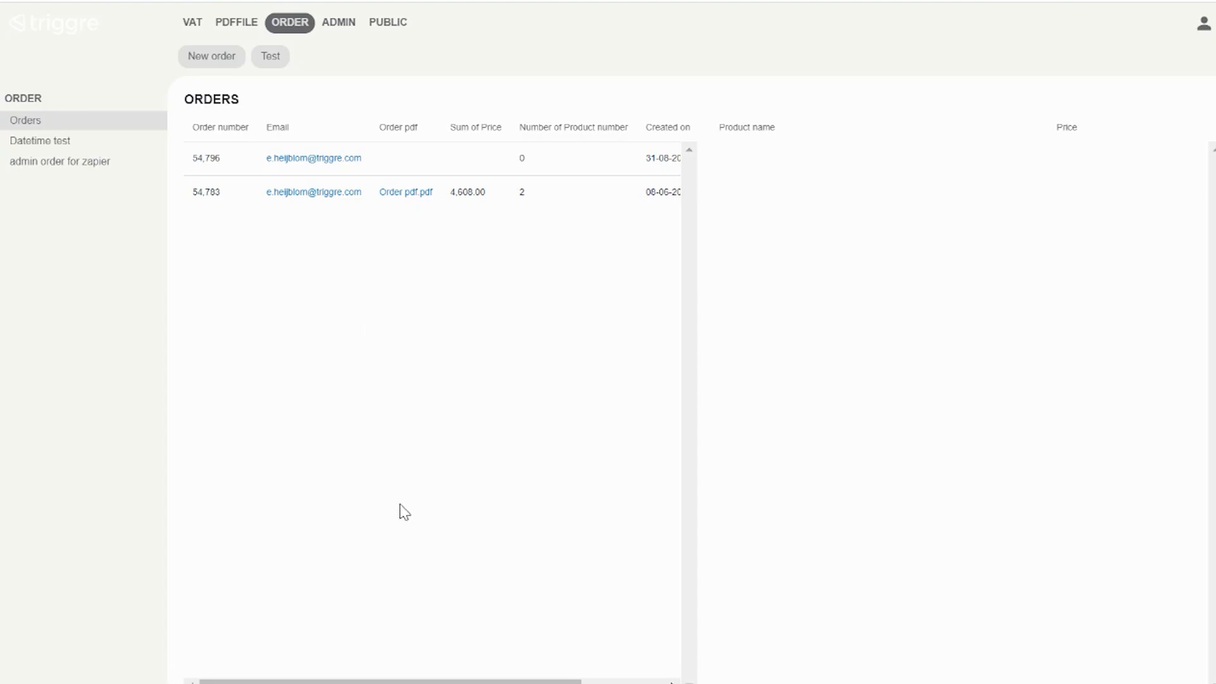
{"action": "left_click_drag", "start_coordinate": [348, 680], "coordinate": [430, 681]}
{"action": "left_click", "coordinate": [433, 205]}
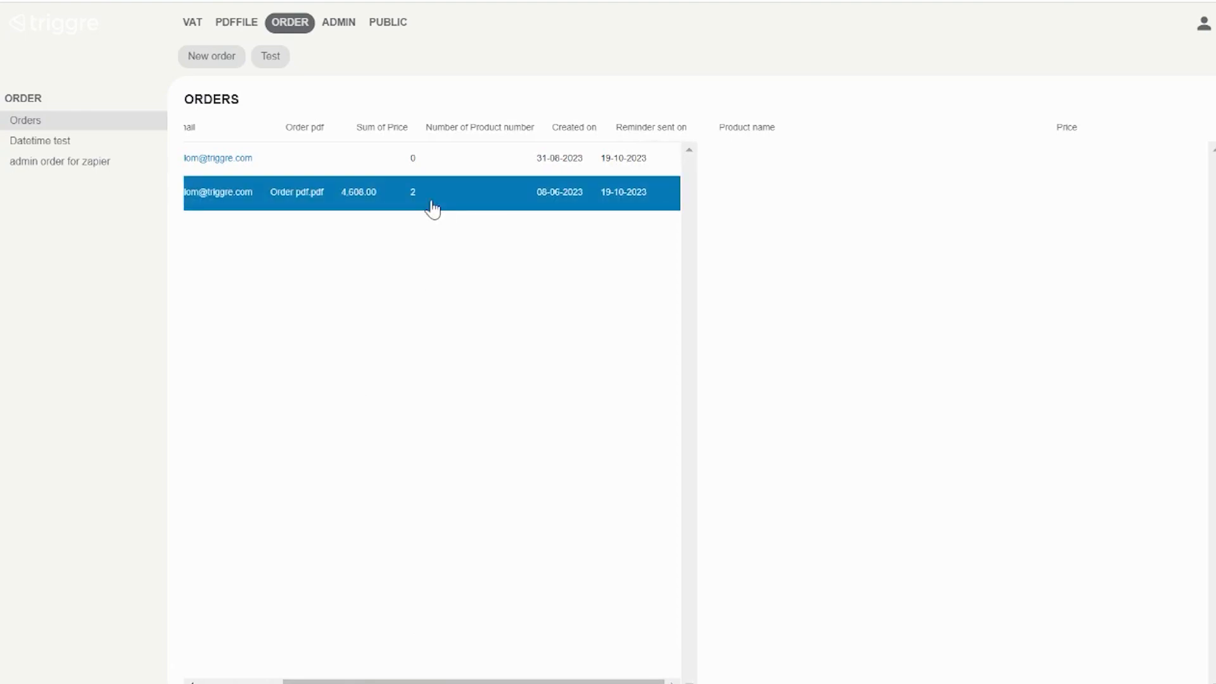
{"action": "left_click", "coordinate": [376, 159]}
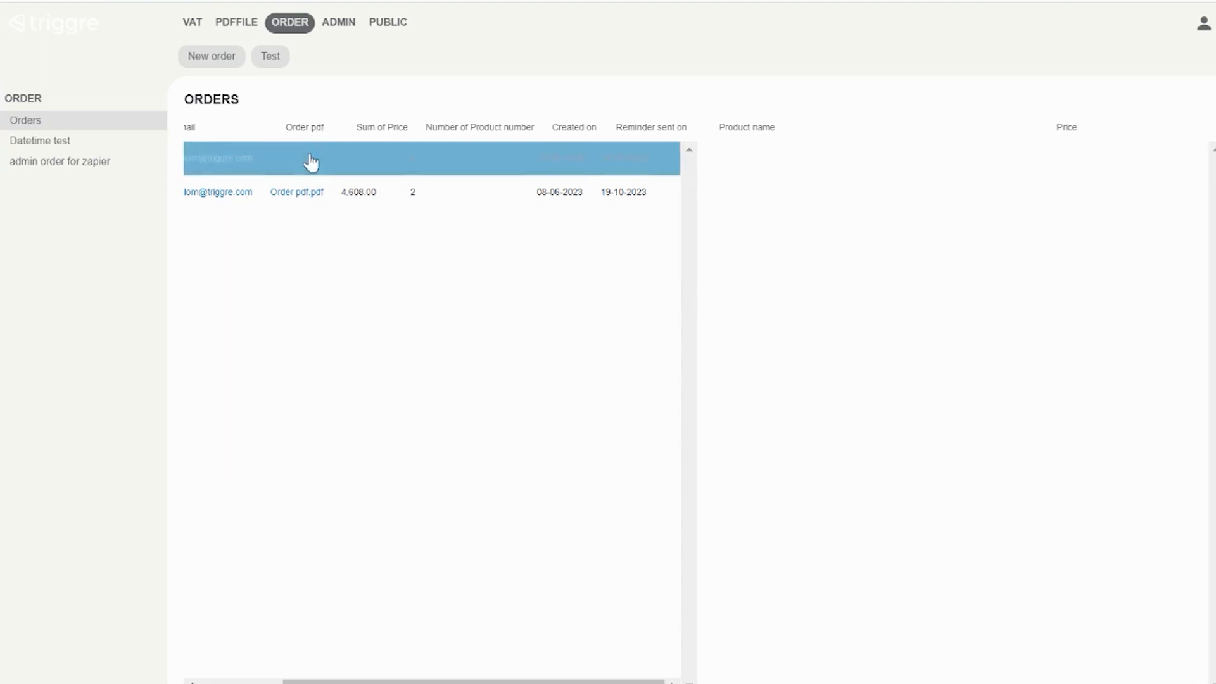
- Execute the reminder test again with the date set to 27-10-2023
{"action": "left_click", "coordinate": [272, 62]}
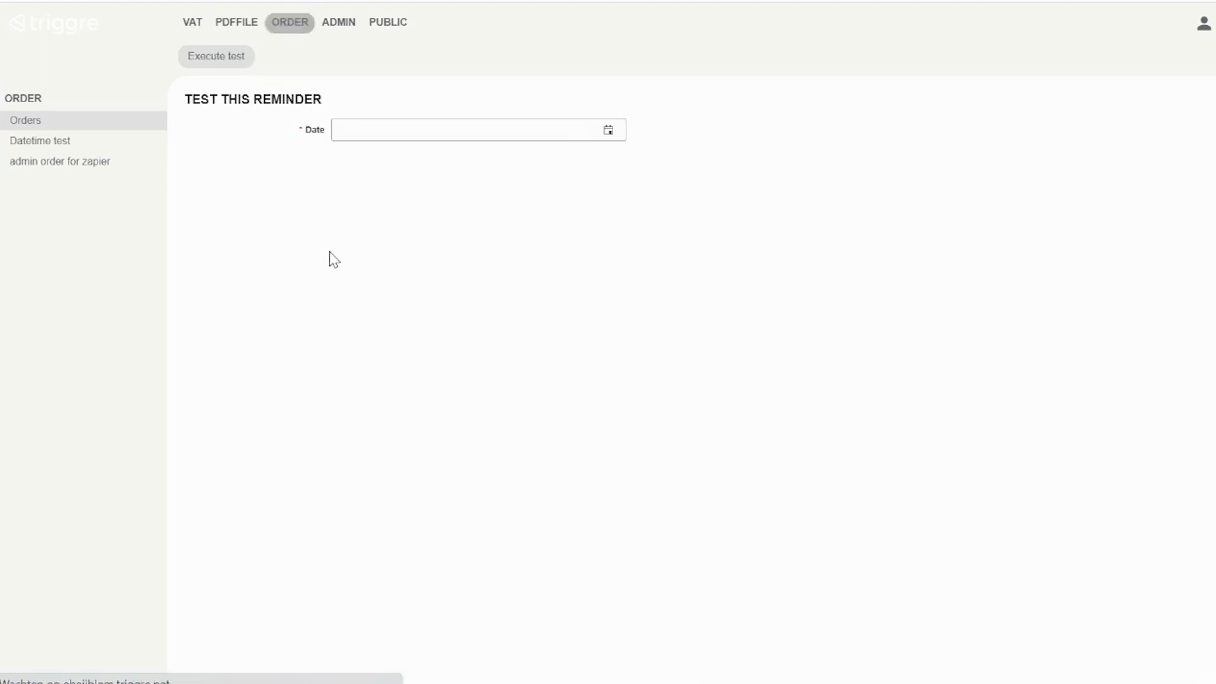
{"action": "left_click", "coordinate": [610, 133]}
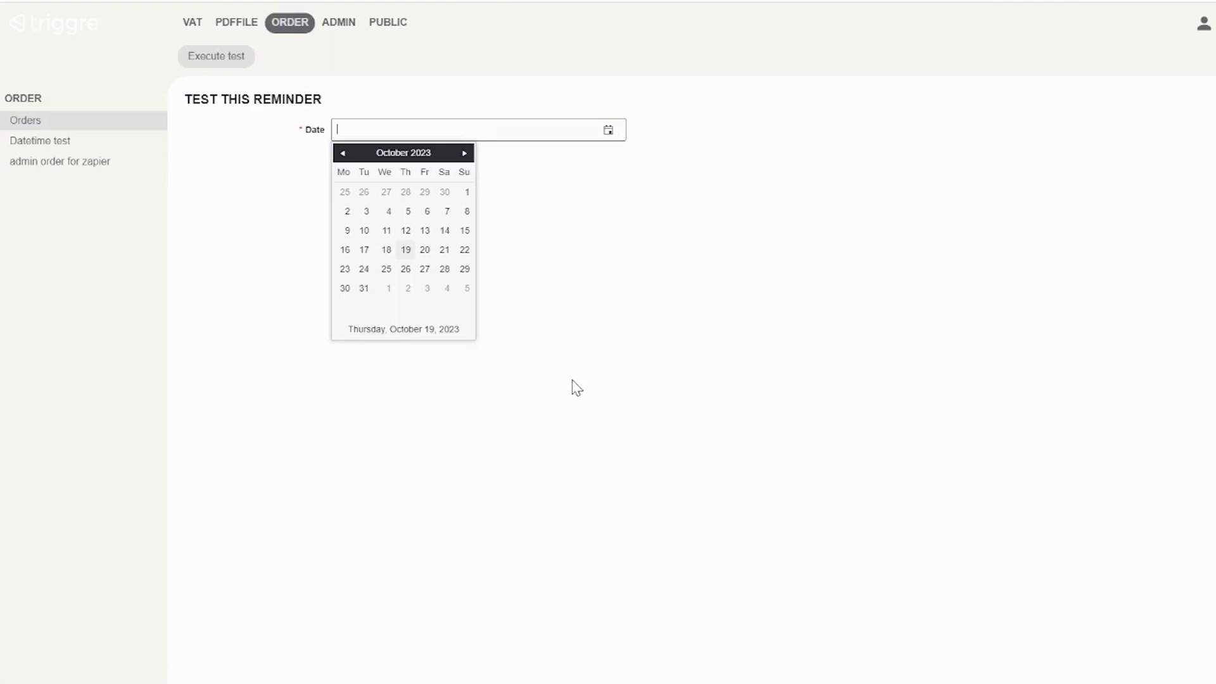
{"action": "left_click", "coordinate": [424, 271]}
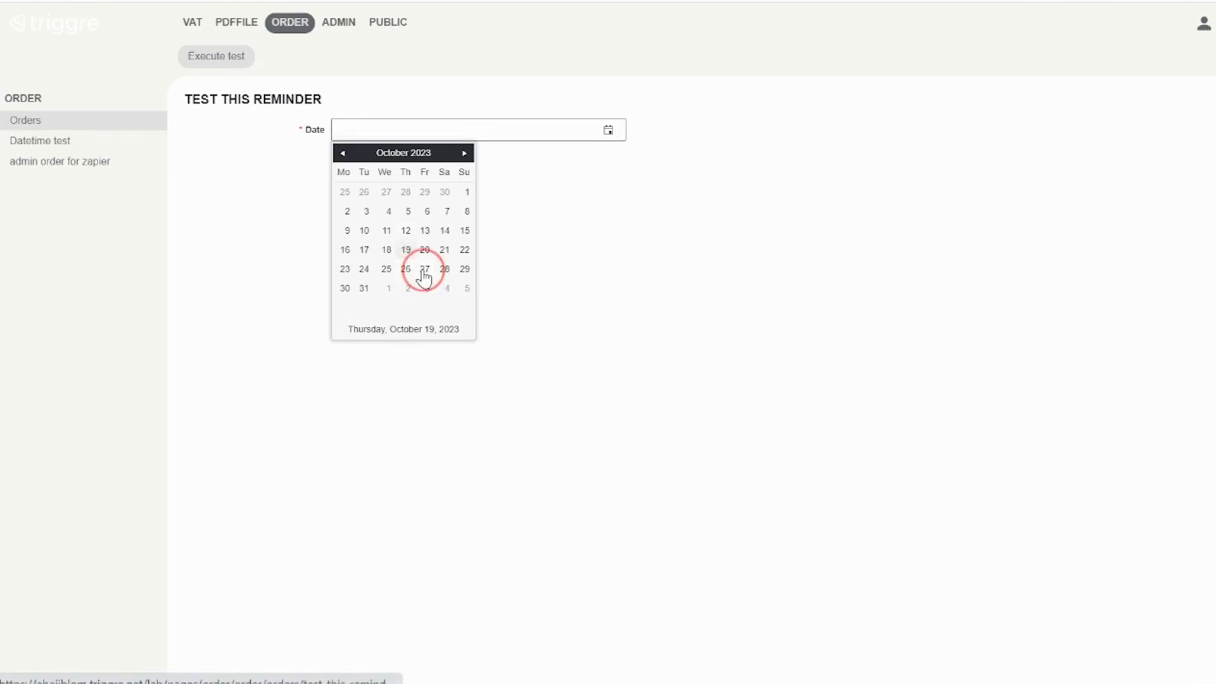
{"action": "left_click", "coordinate": [207, 76]}
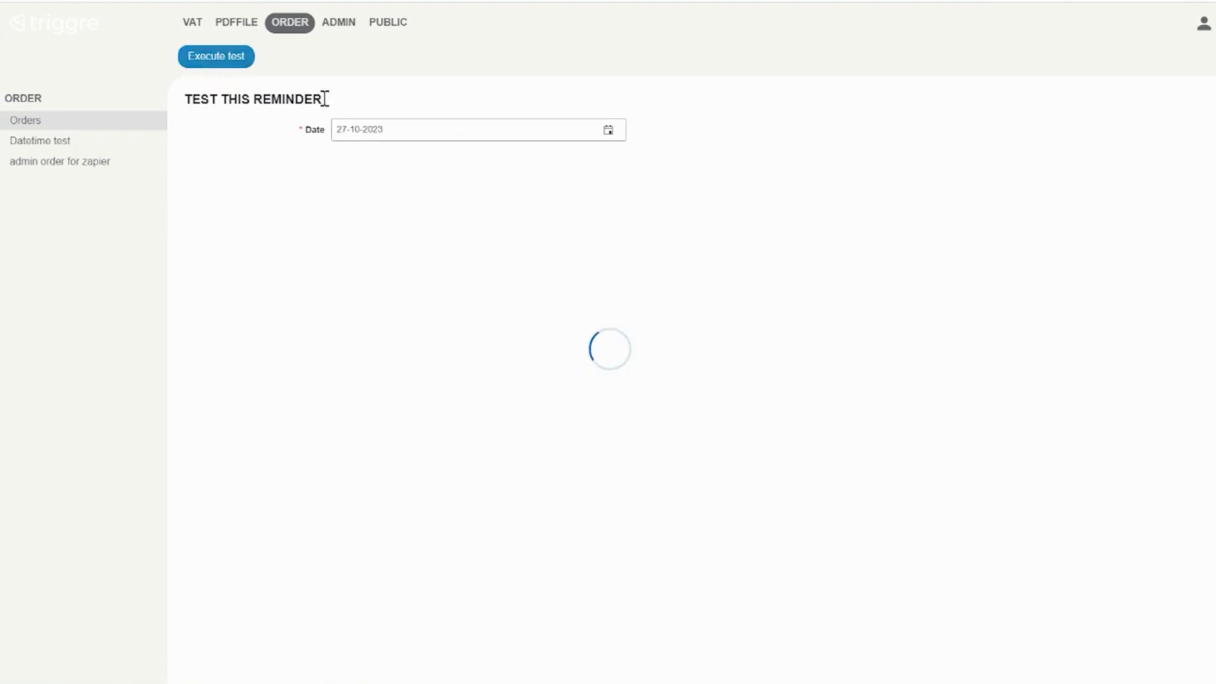